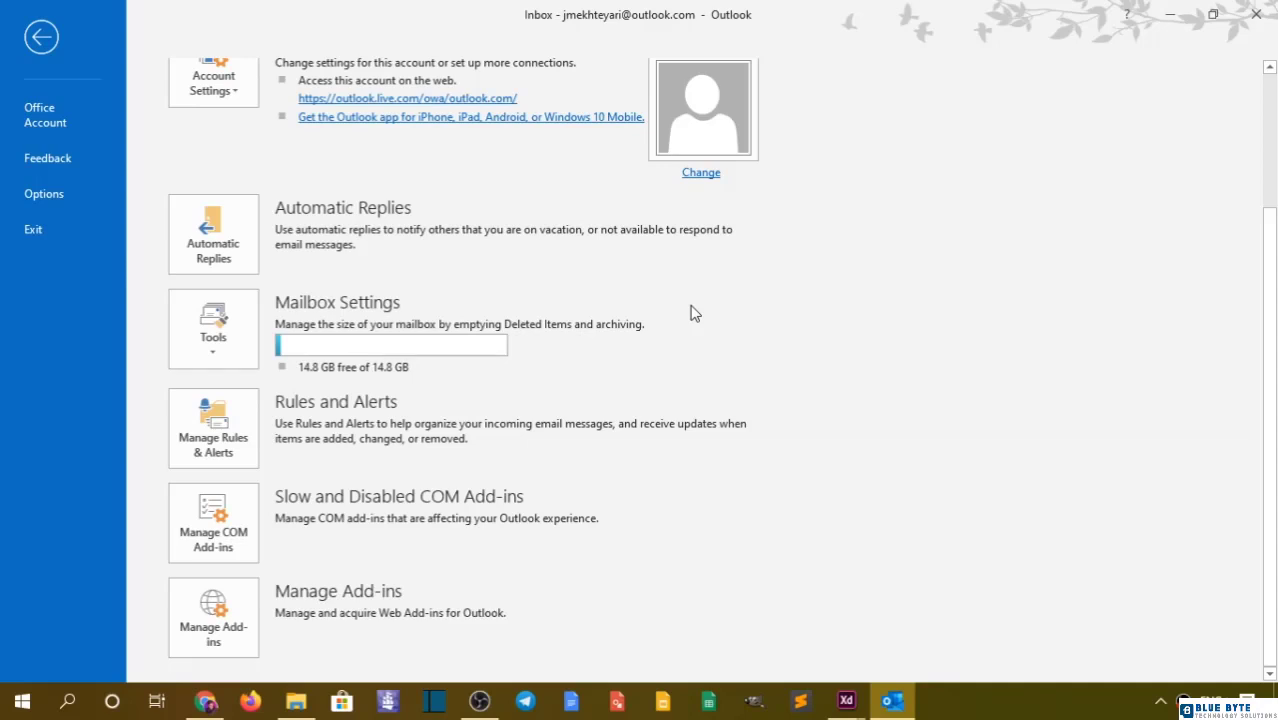
Open Manage Rules & Alerts from the File > Info page
click(219, 453)
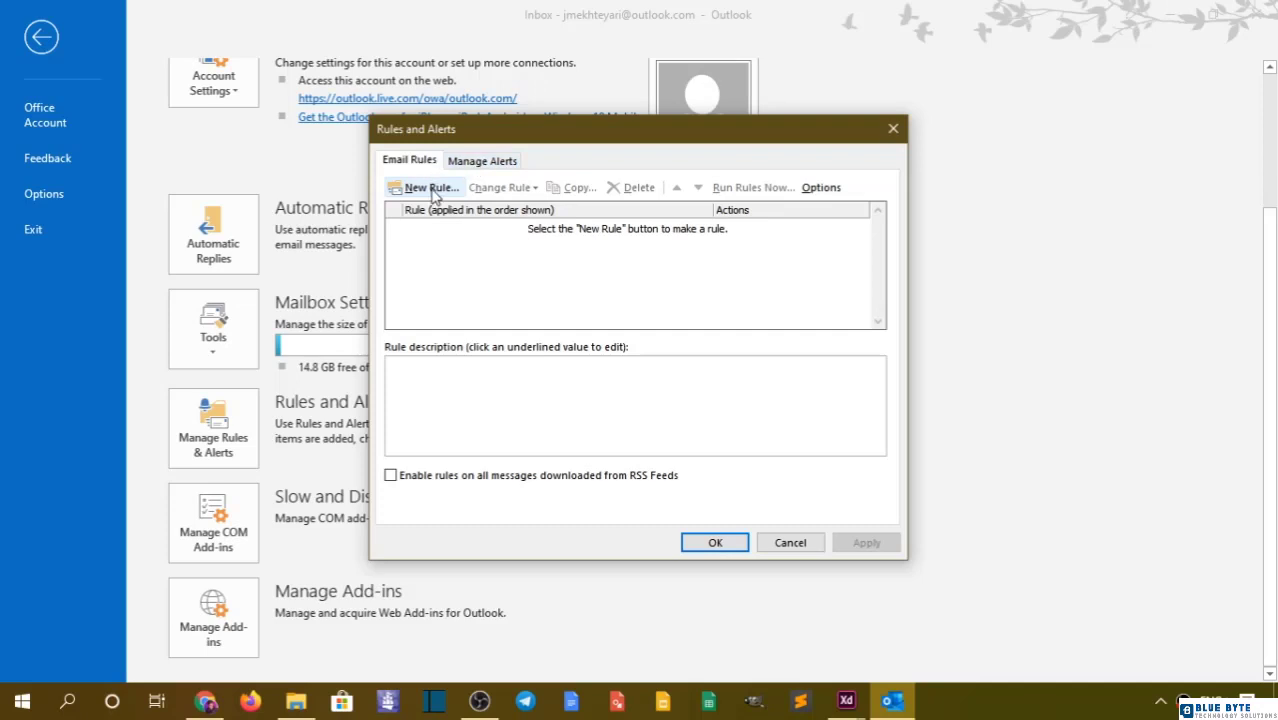
Start a new rule from the 'Move messages from someone to a folder' template and advance to conditions
click(433, 190)
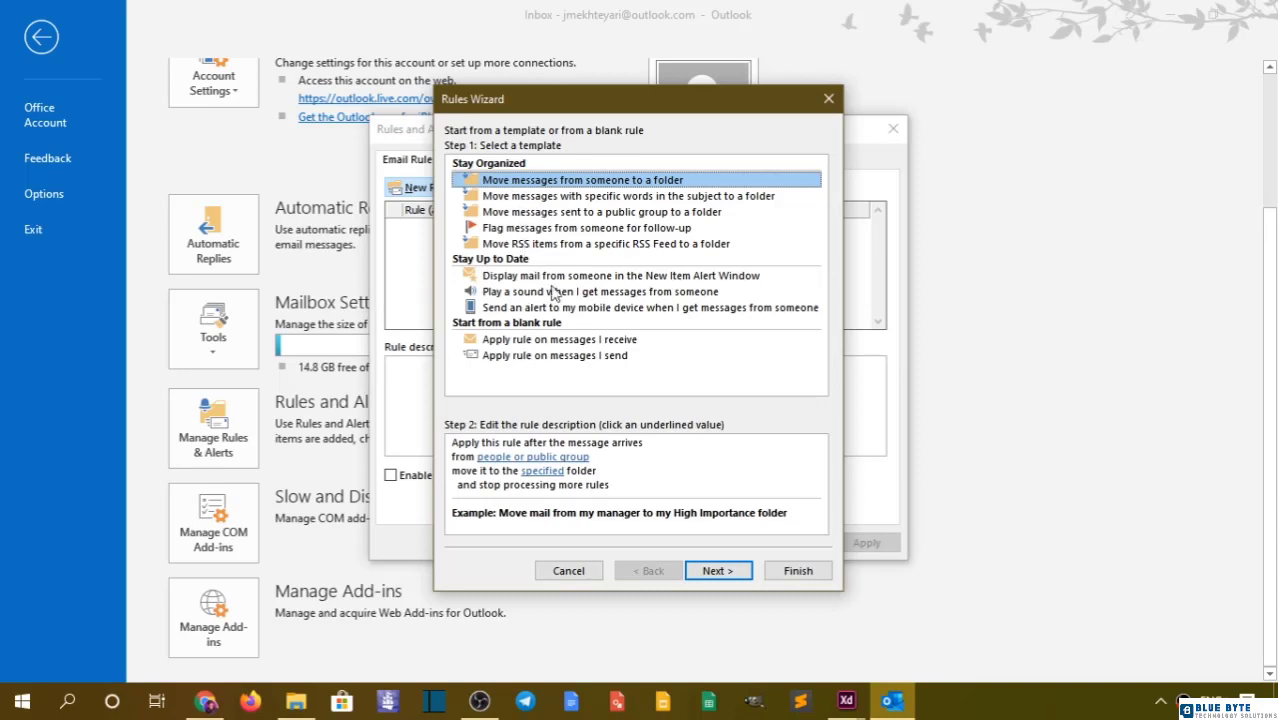
click(570, 498)
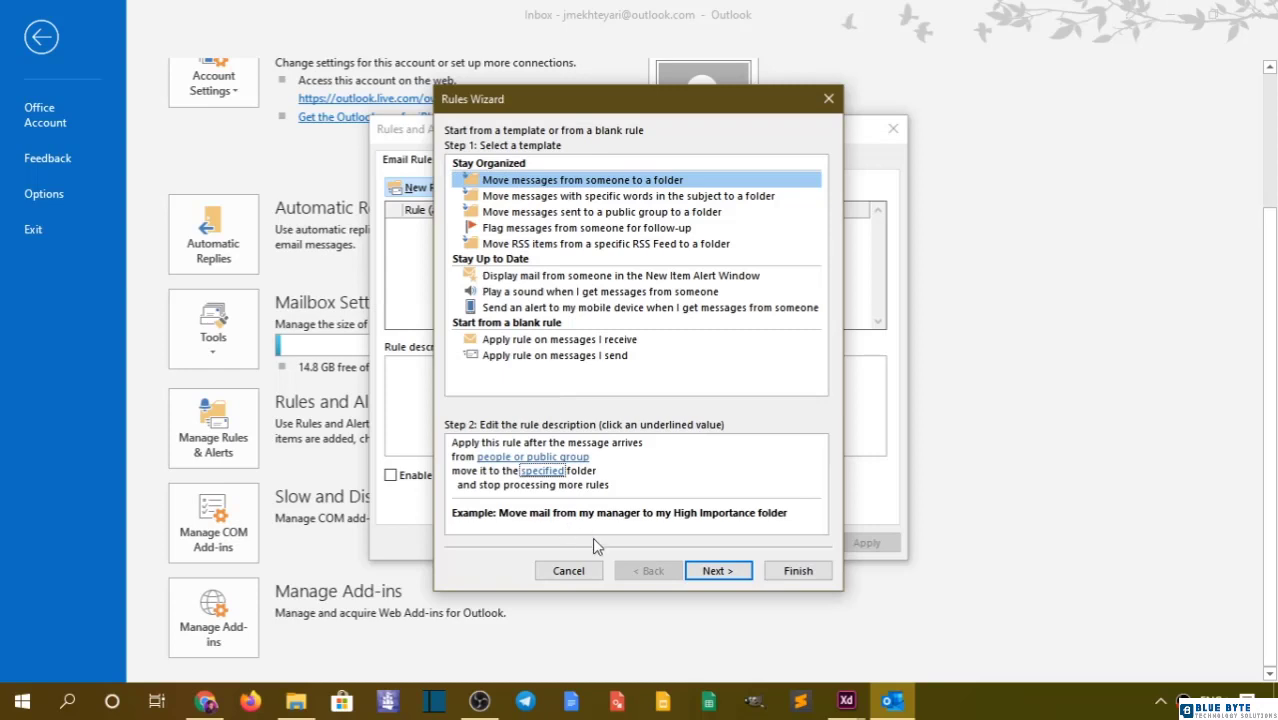
click(710, 571)
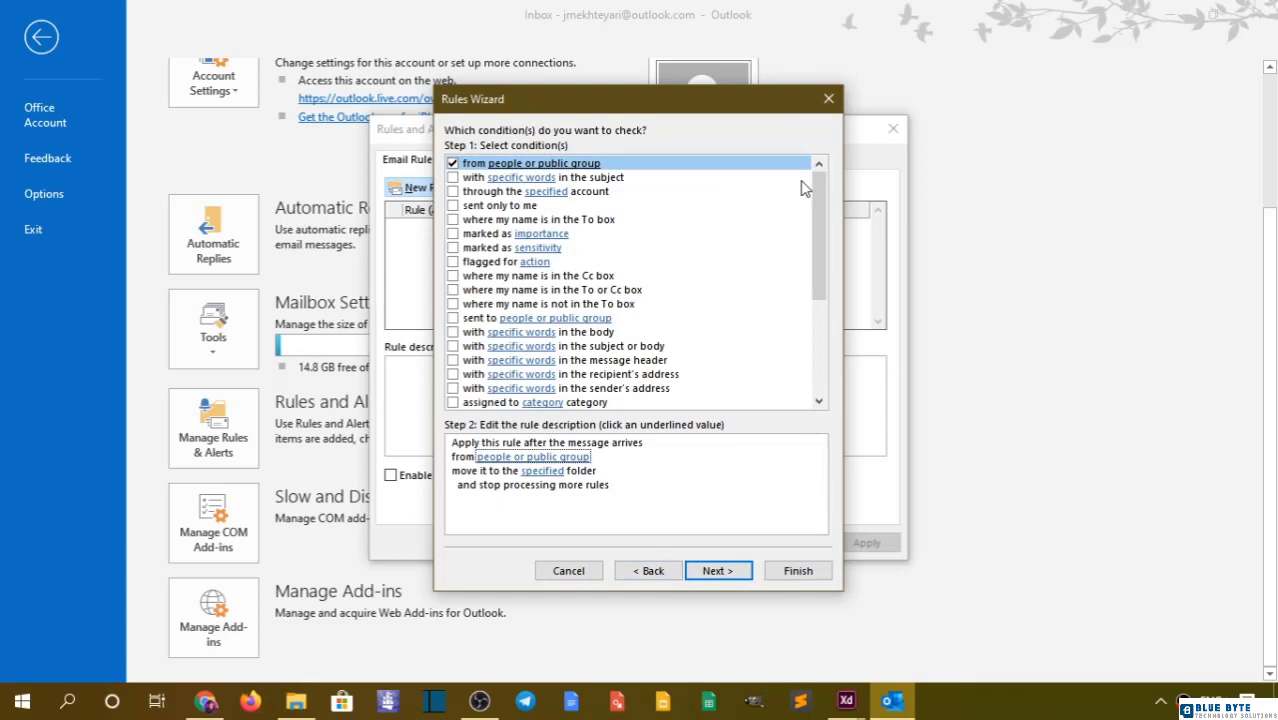
Leave only the 'from people or public group' condition checked and open its sender picker
mouse_move(812, 191)
mouse_down()
mouse_move(831, 311)
mouse_move(816, 162)
mouse_up()
click(454, 234)
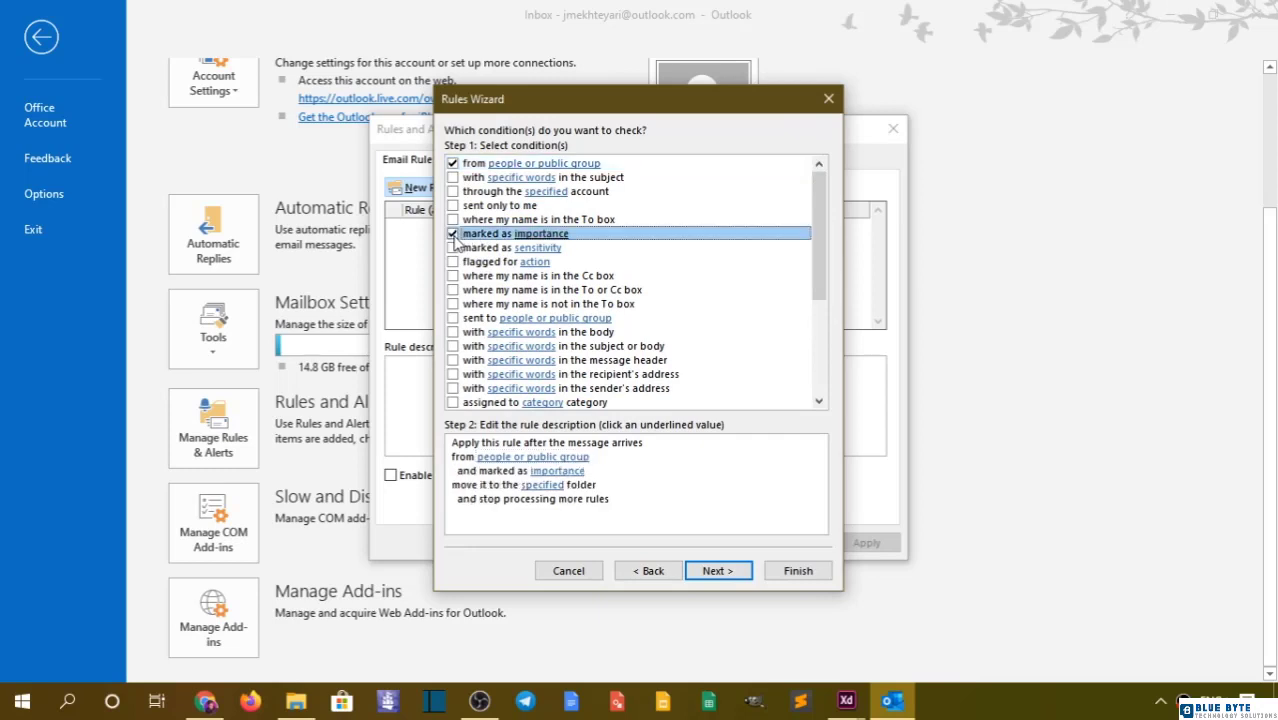
click(453, 234)
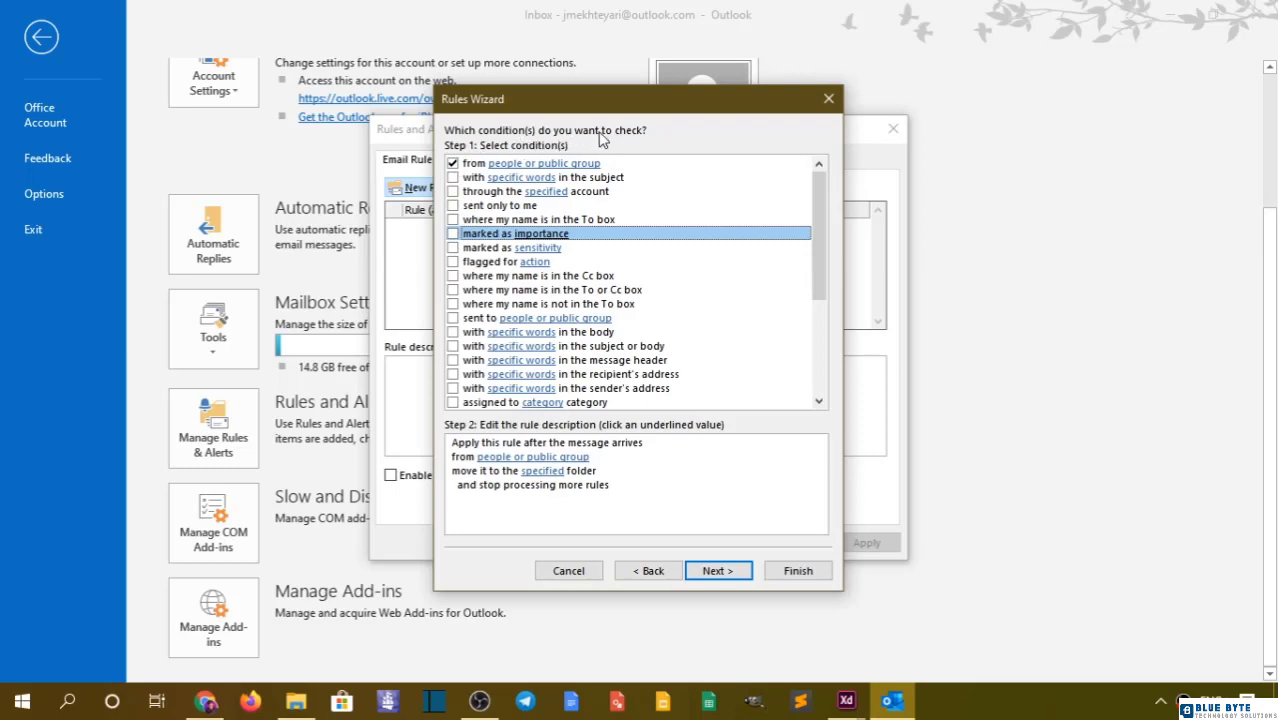
click(488, 165)
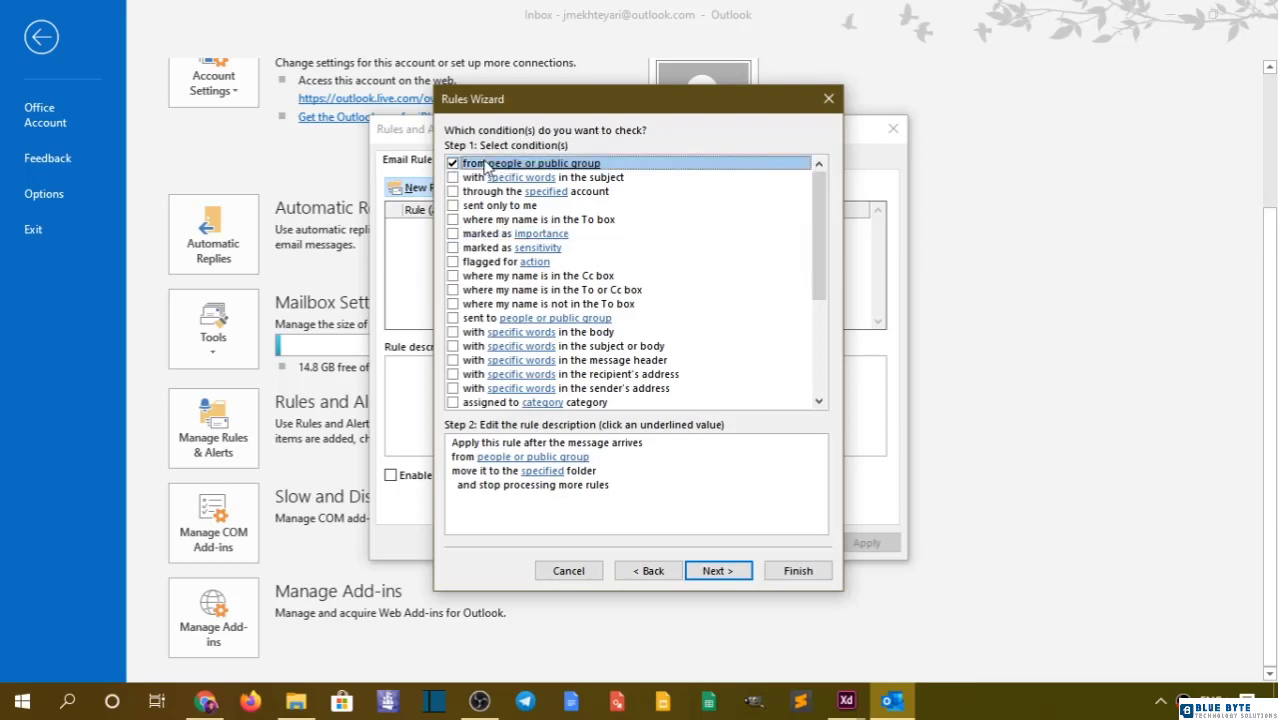
click(552, 456)
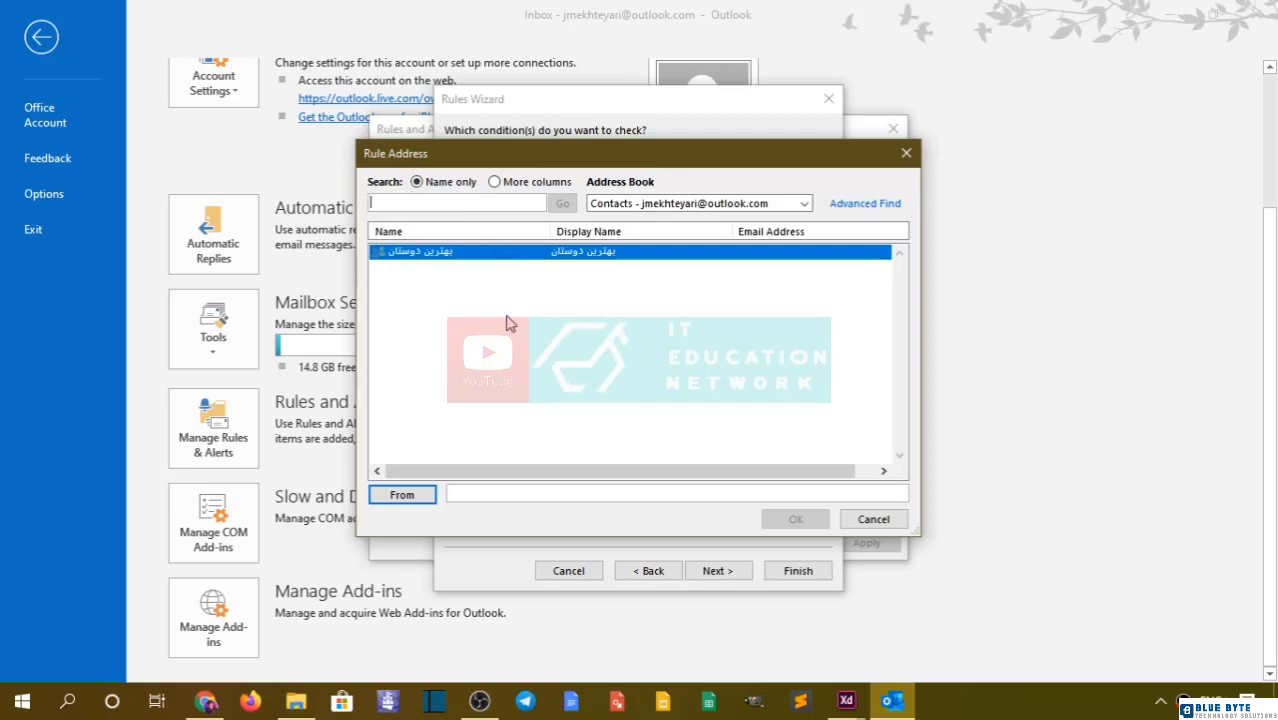
Enter the Gmail sender's address in the Rule Address From box and confirm it
click(488, 490)
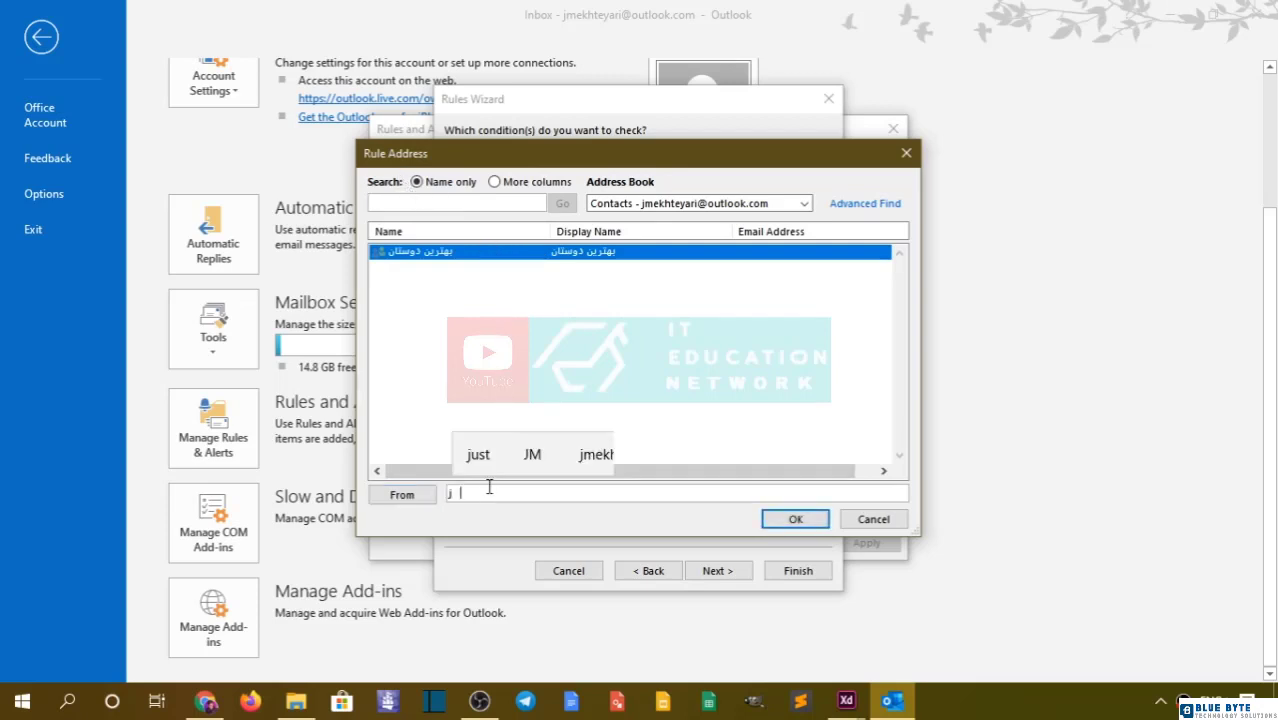
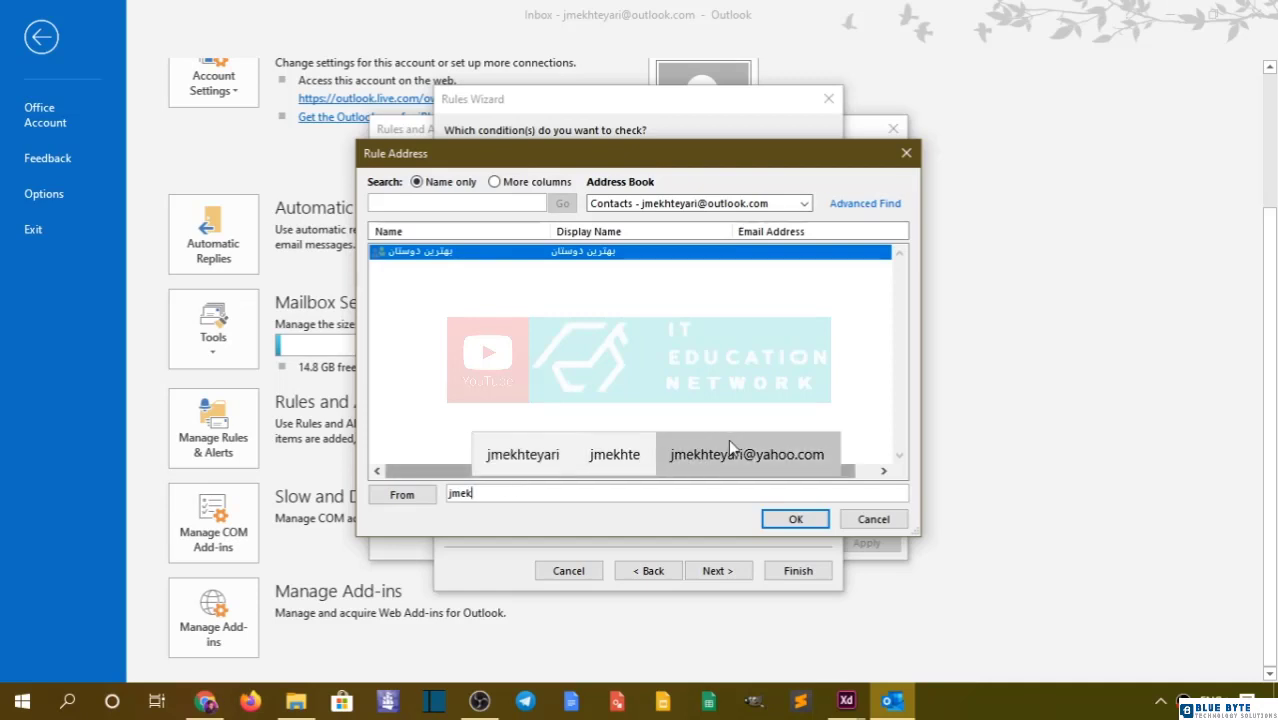
click(725, 450)
key(BackSpace)
key(BackSpace)
key(BackSpace)
key(BackSpace)
key(BackSpace)
key(BackSpace)
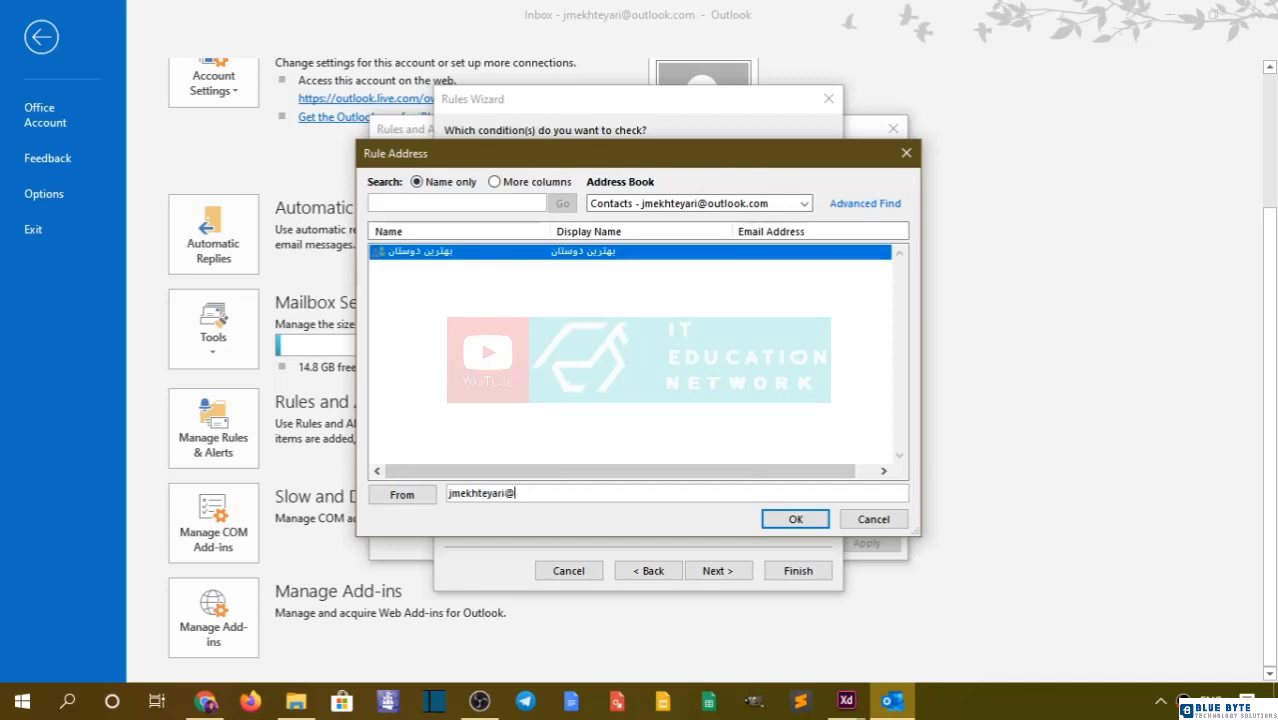
key(BackSpace)
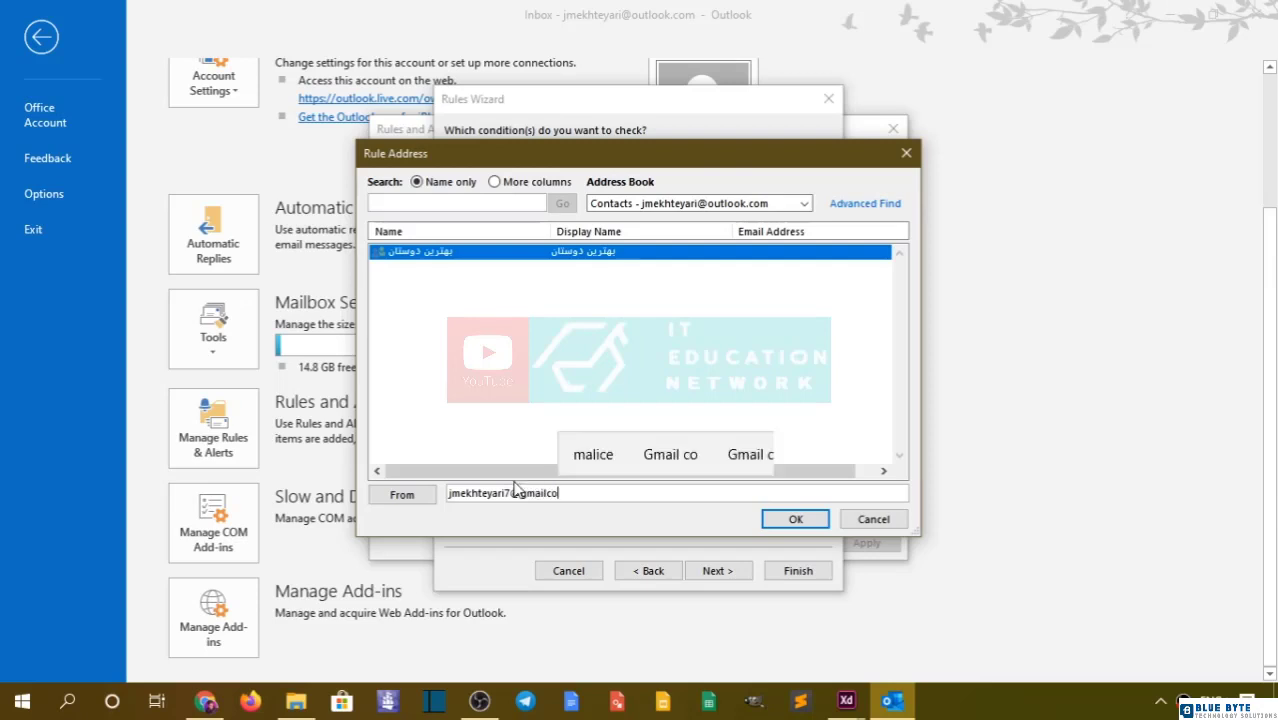
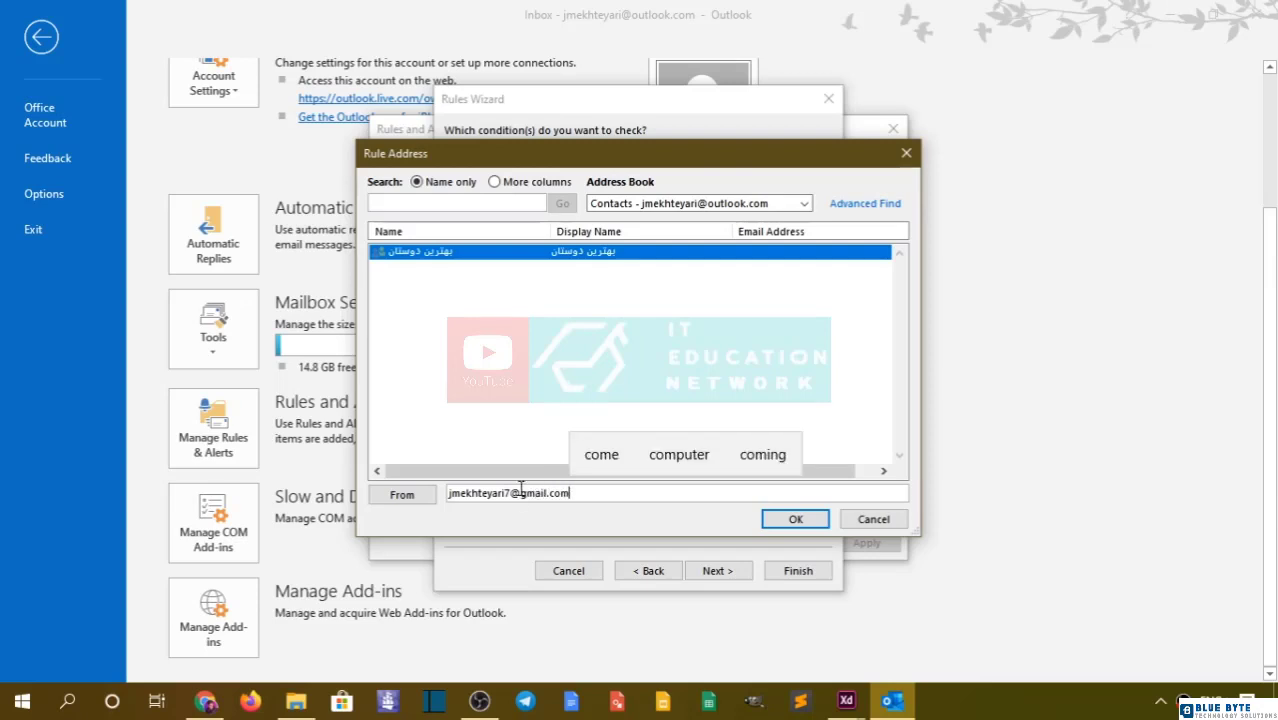
click(792, 519)
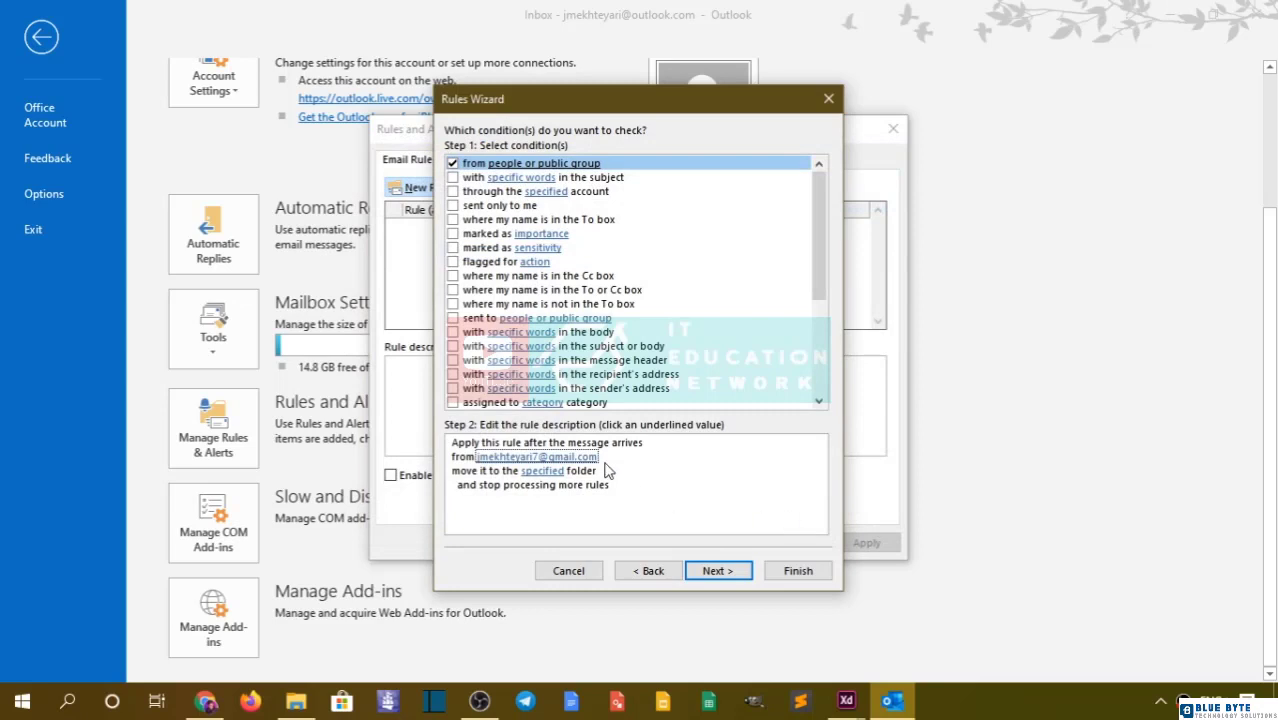
Set the rule's destination folder to Archive and finish the rule
click(541, 471)
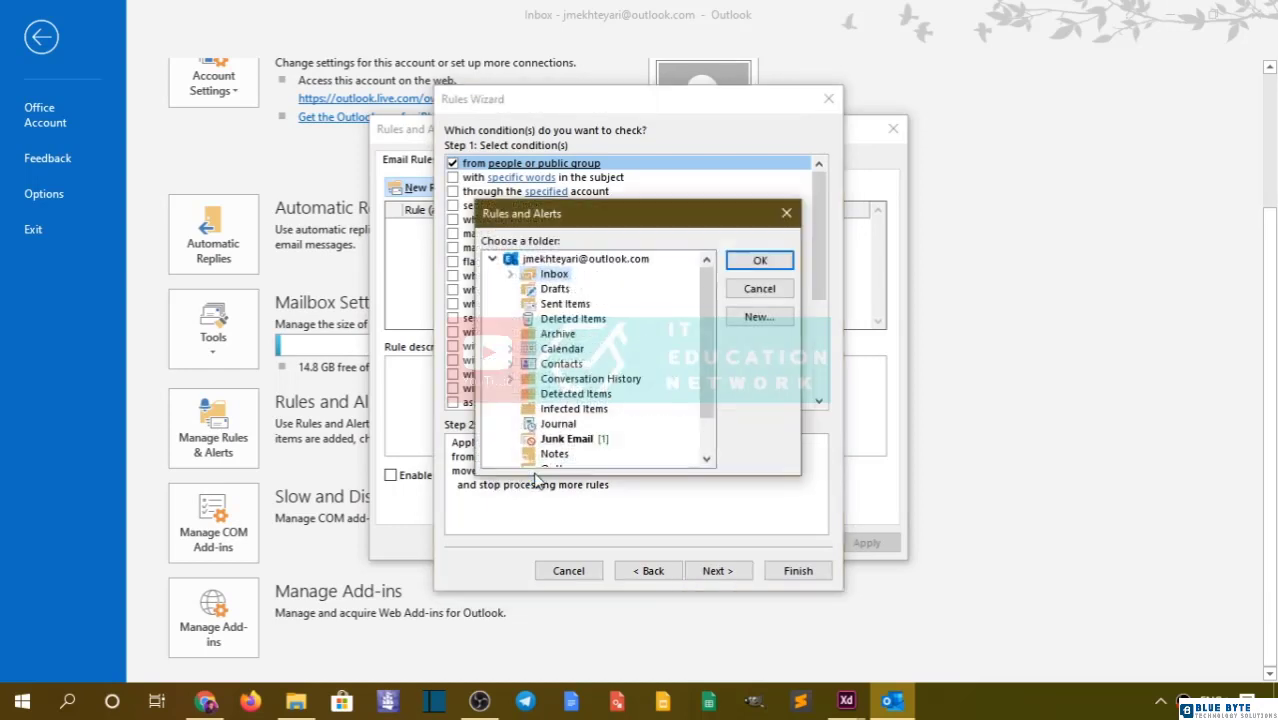
click(568, 335)
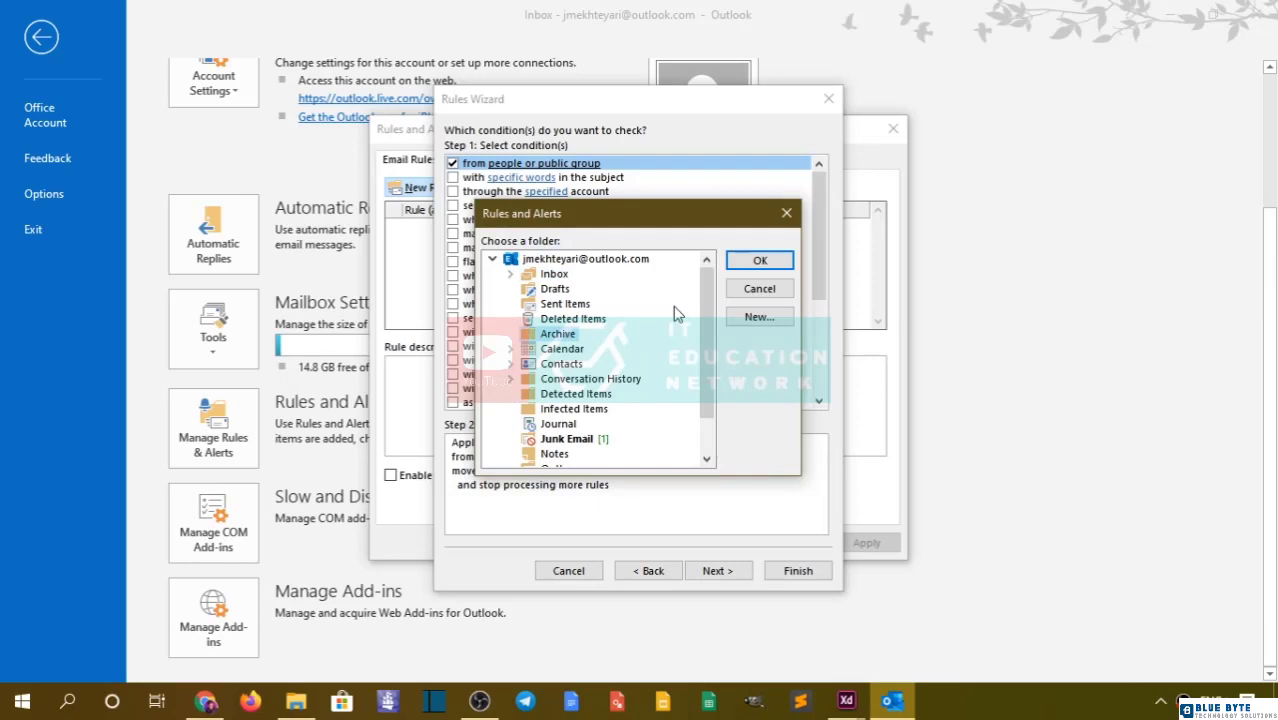
click(760, 262)
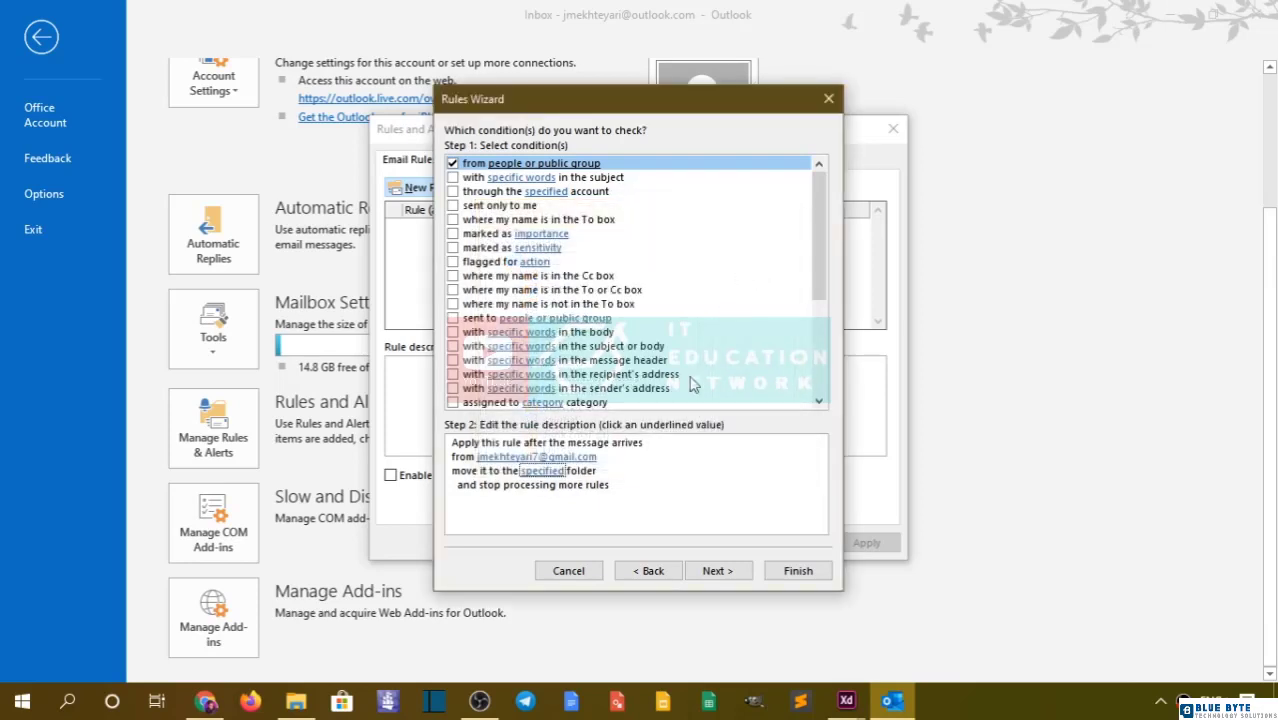
click(556, 472)
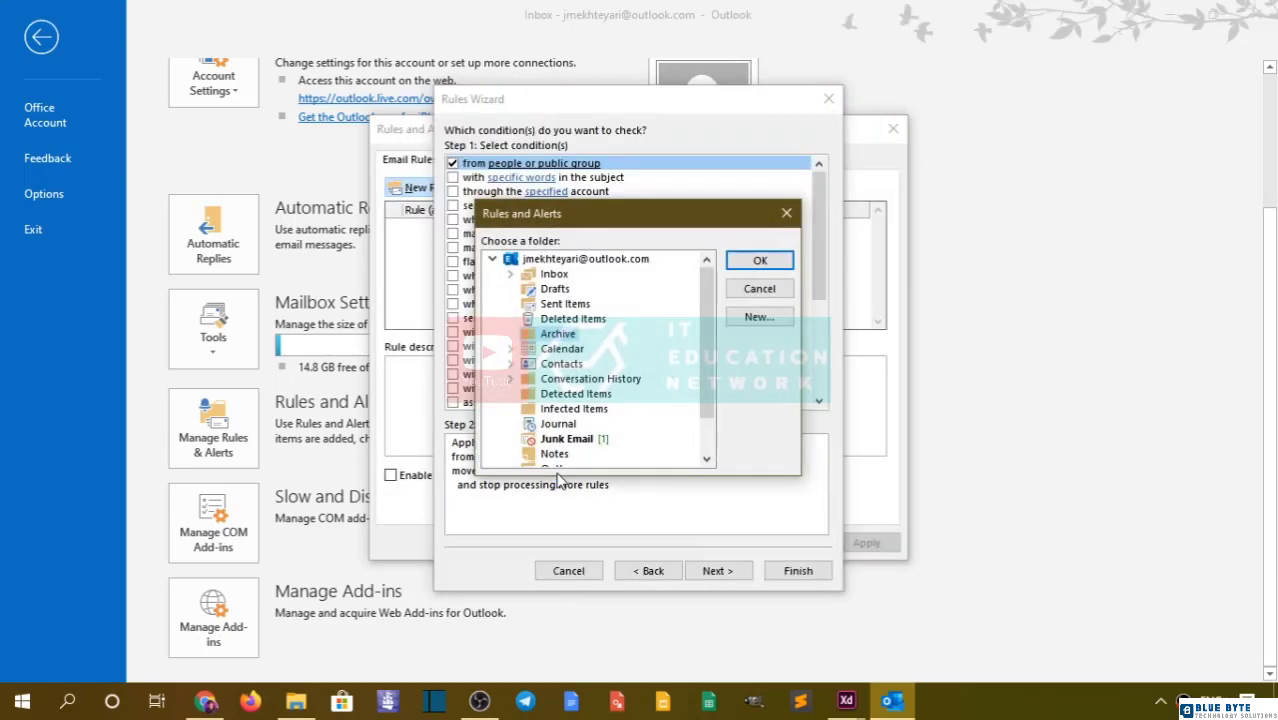
click(759, 261)
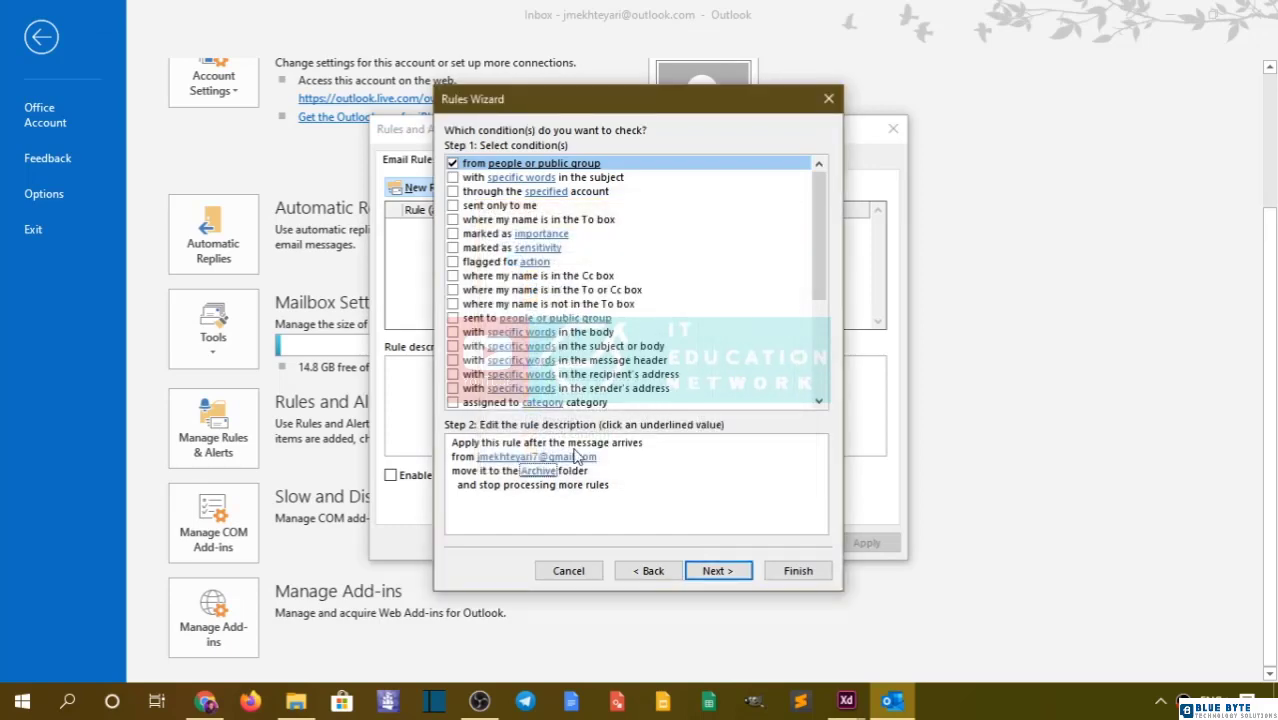
click(772, 578)
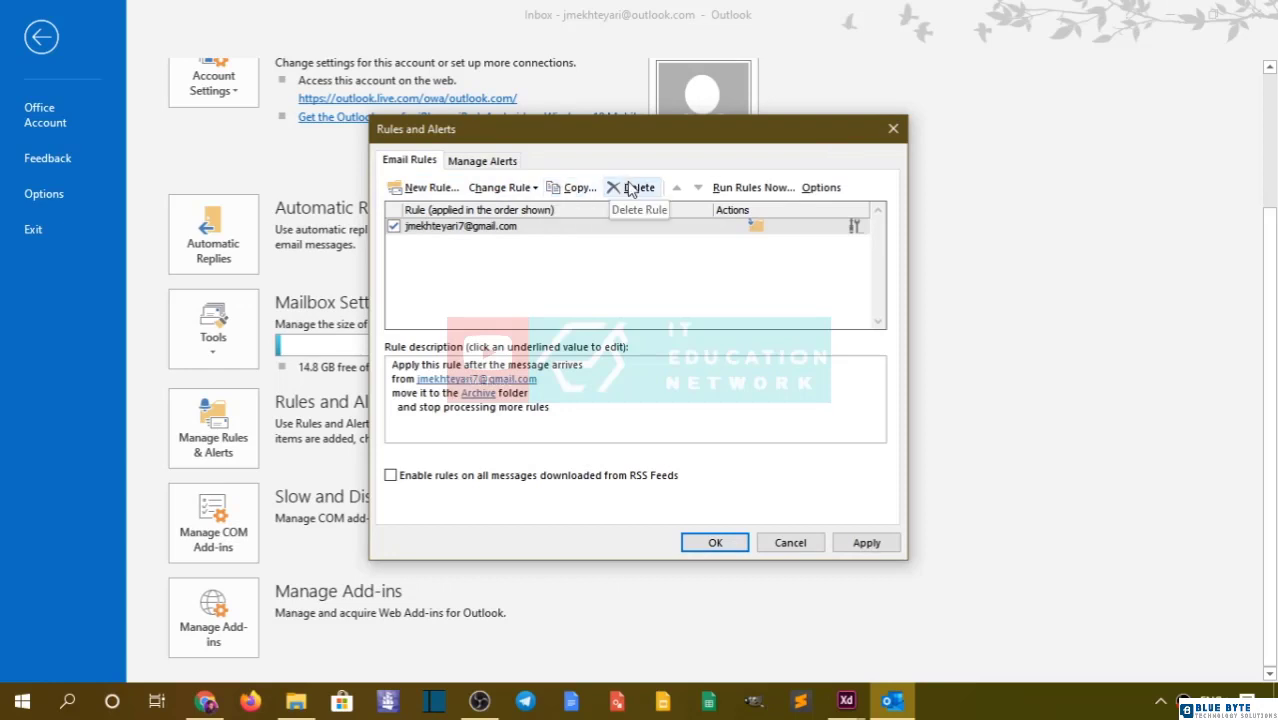
Run the Gmail-sender rule on existing Inbox mail, then view the Manage Alerts list
click(744, 188)
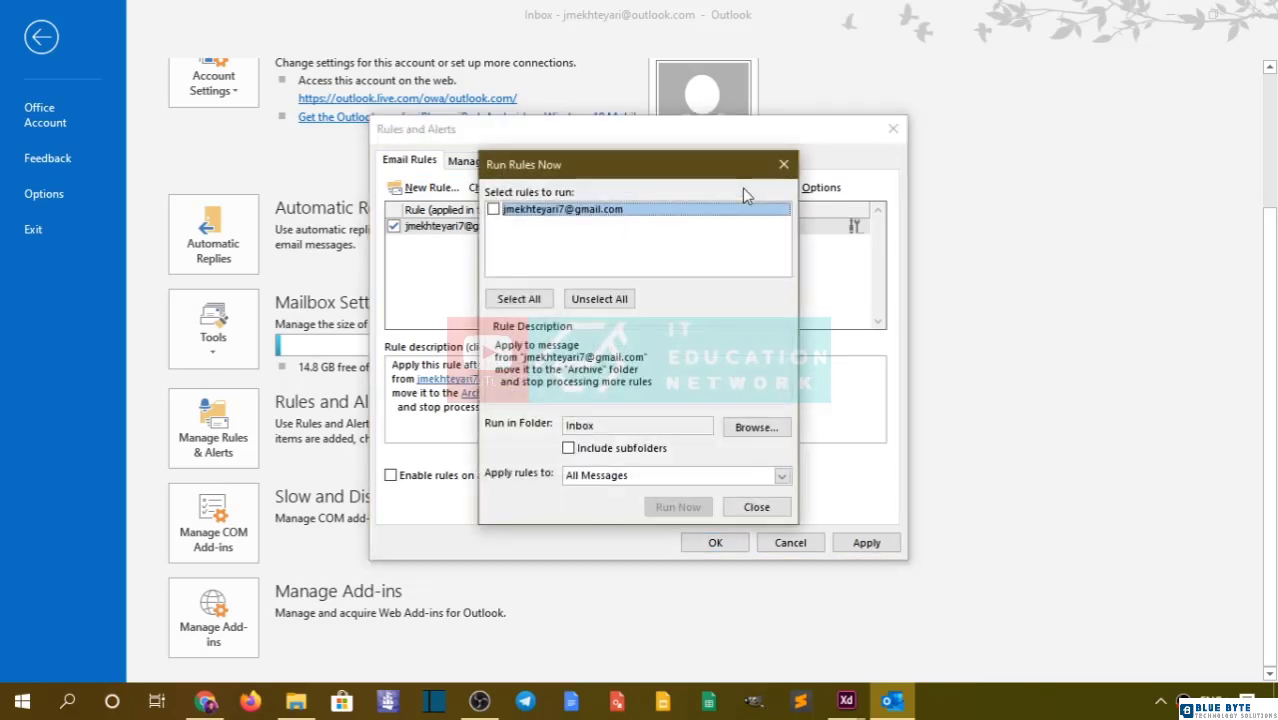
click(493, 209)
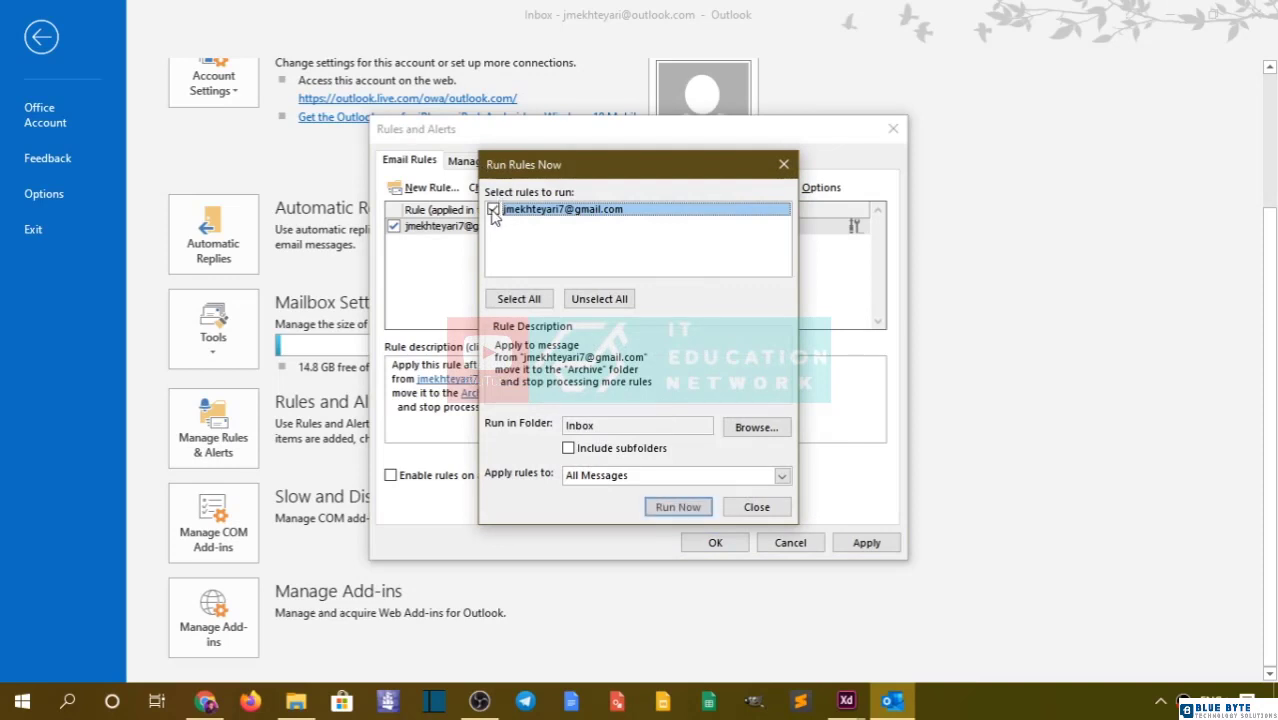
click(661, 510)
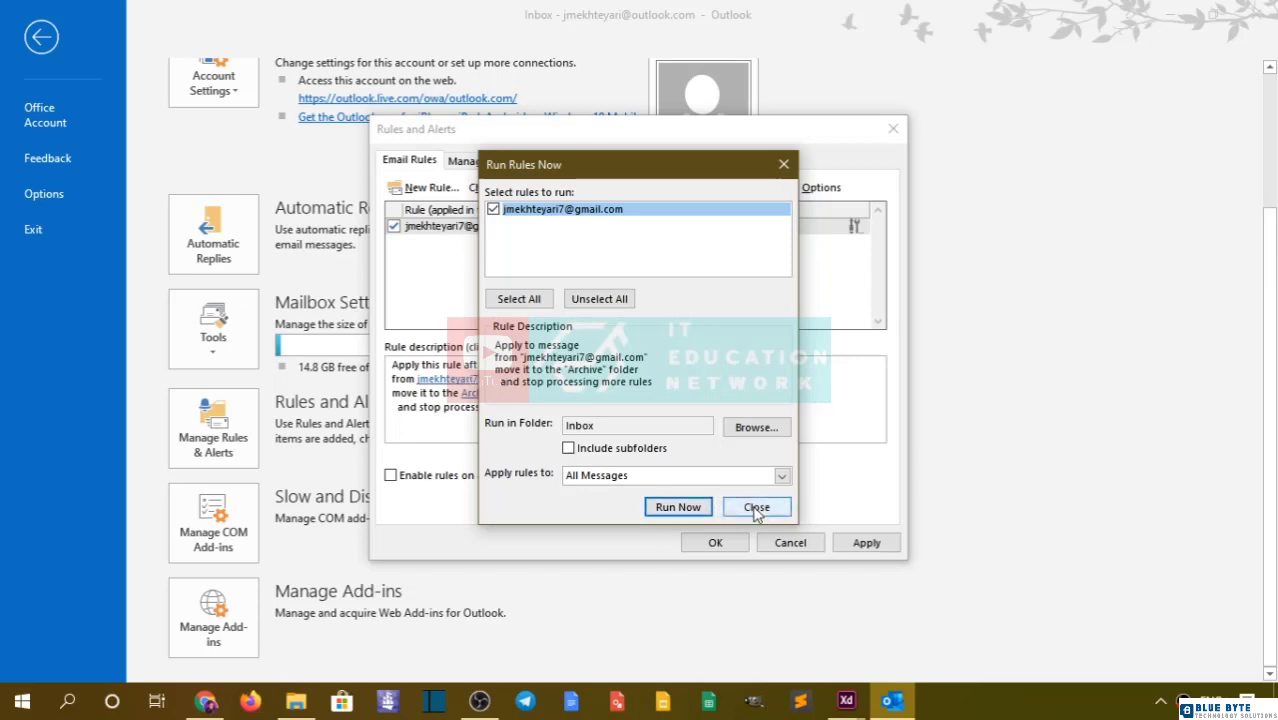
click(750, 510)
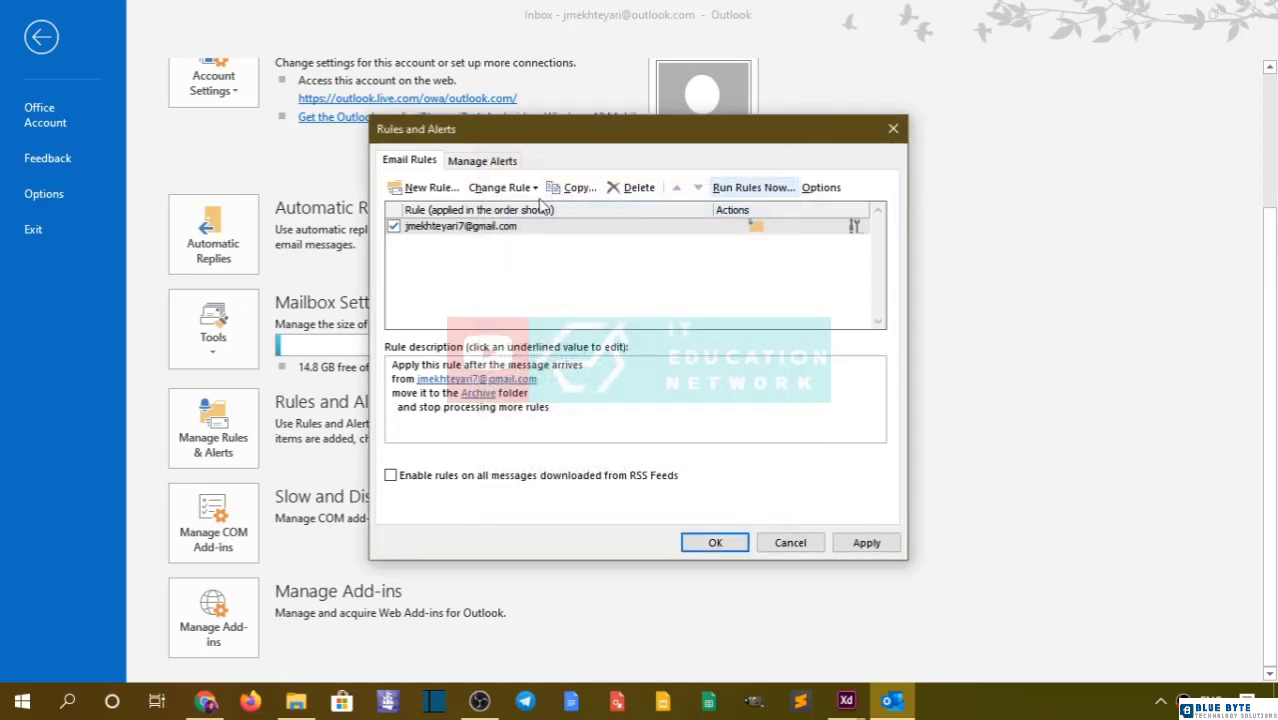
click(484, 165)
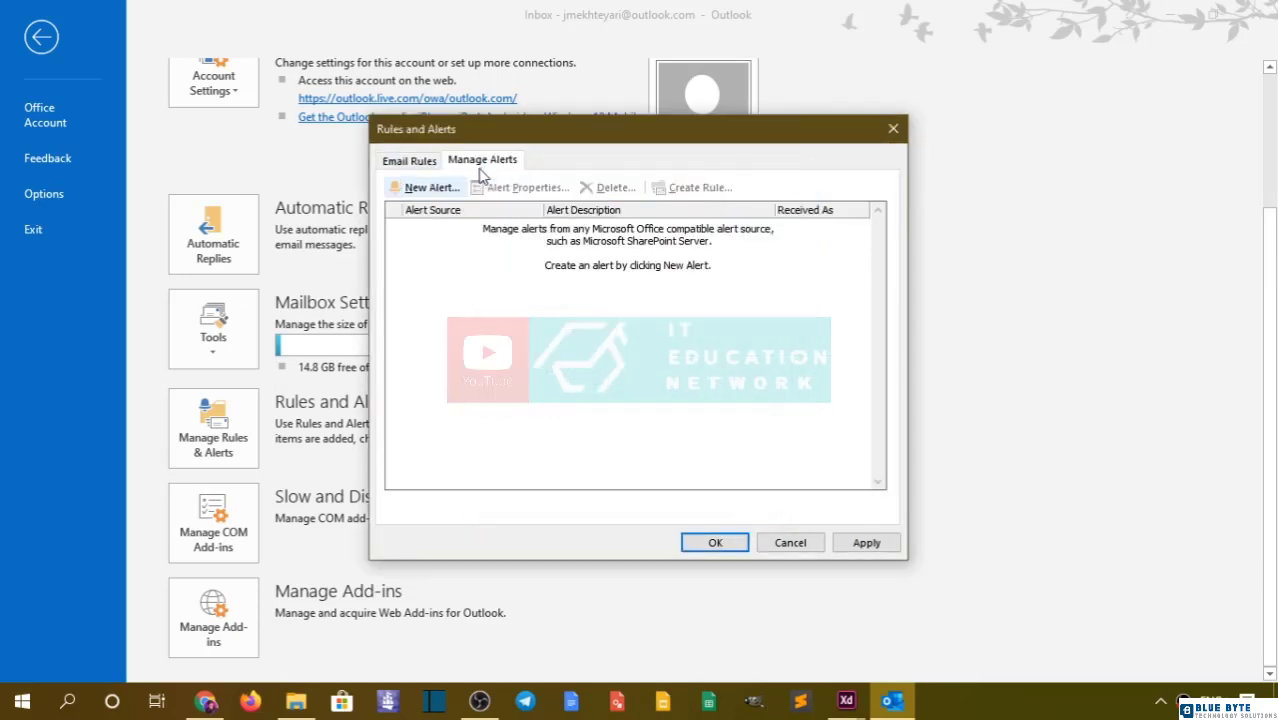
Check New Alert's source lists, find none, close it and switch to Gmail in Chrome
click(432, 188)
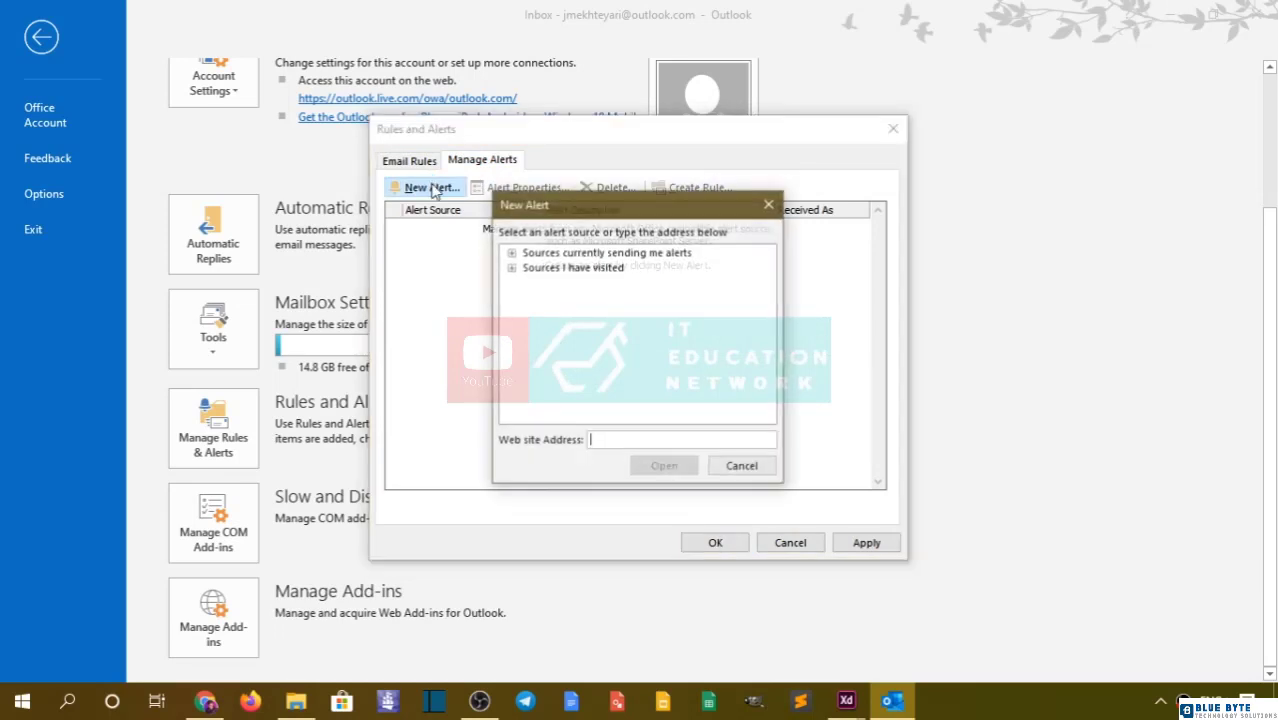
double_click(524, 255)
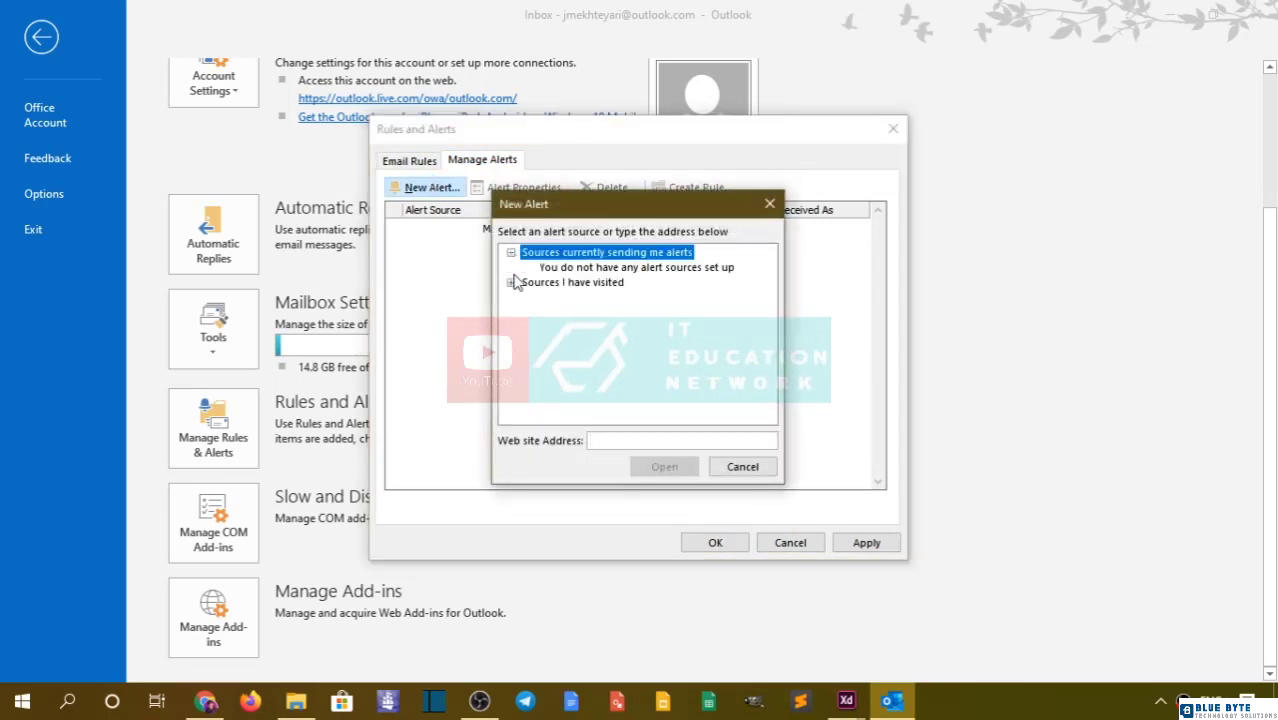
click(511, 283)
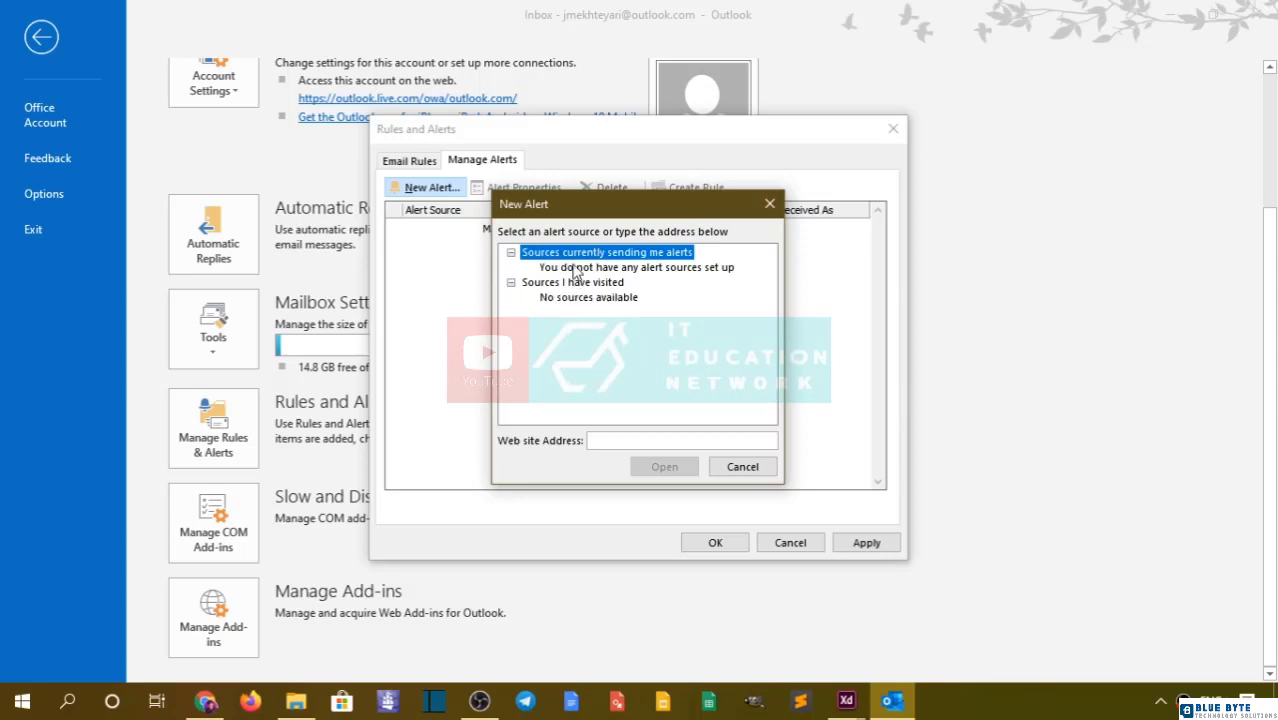
click(769, 204)
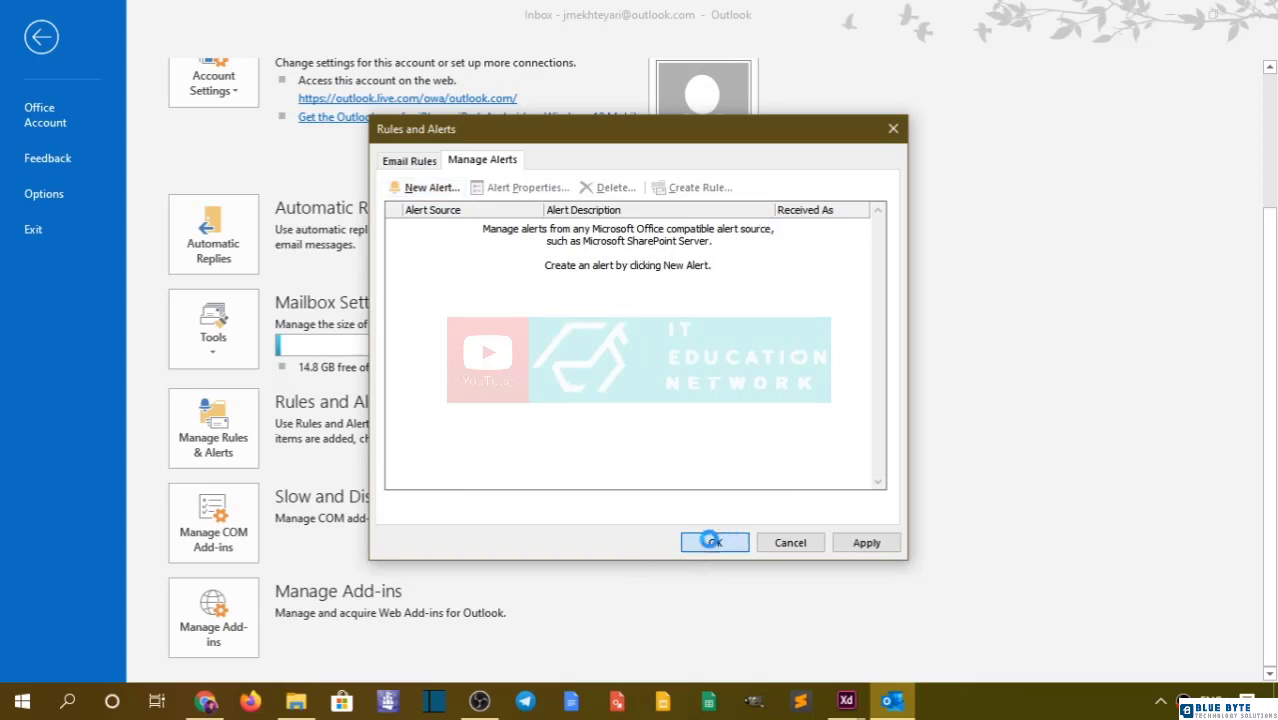
click(208, 703)
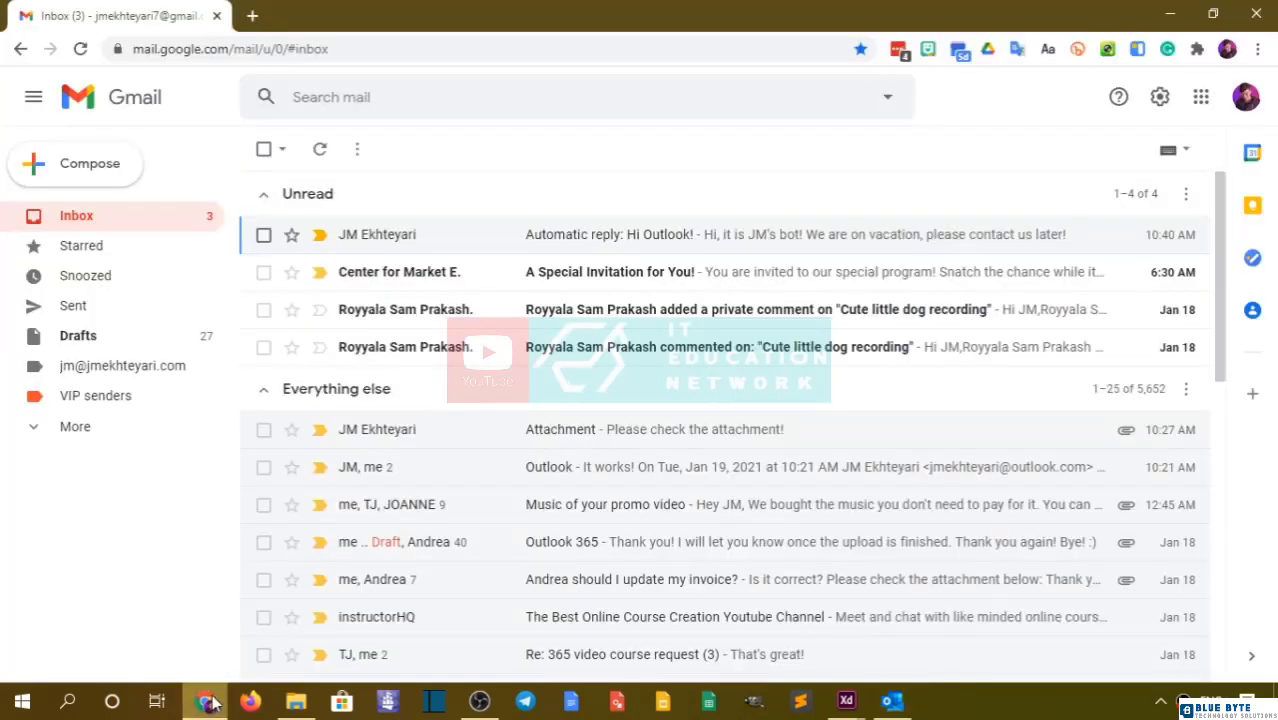
Send a Gmail email with subject 'Test' to the Outlook account, then minimize Chrome
click(104, 160)
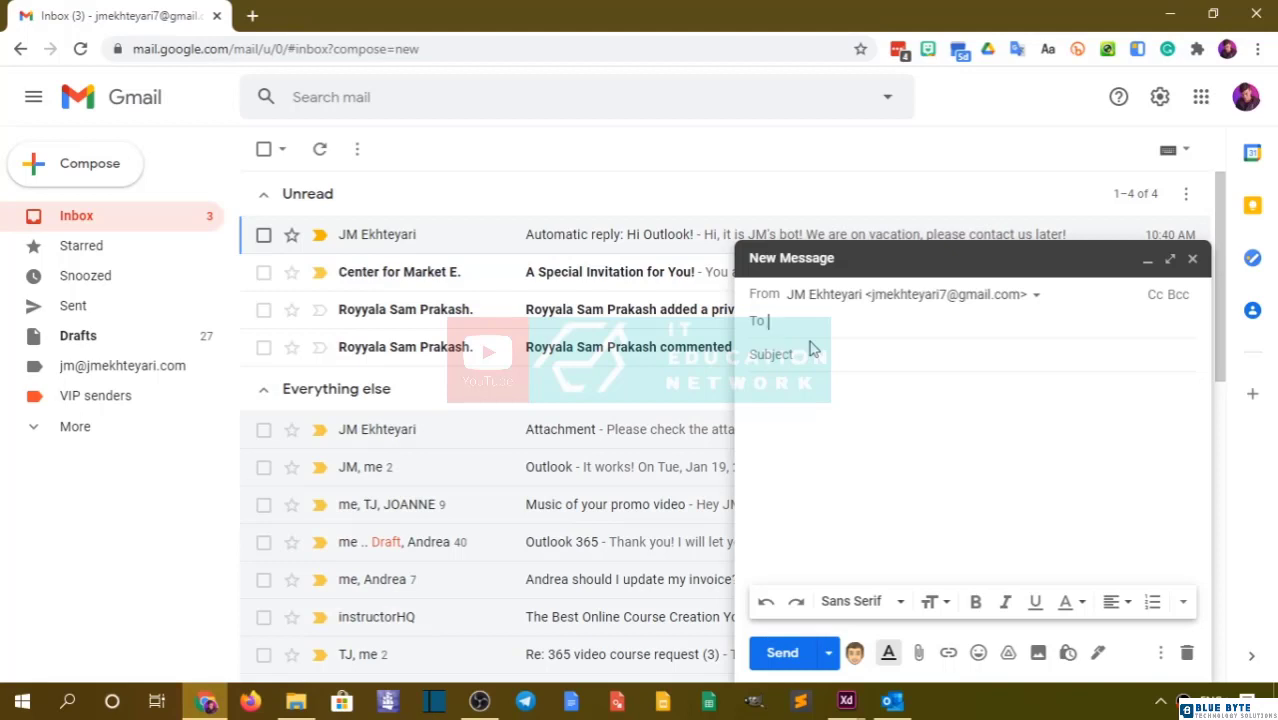
text(jm)
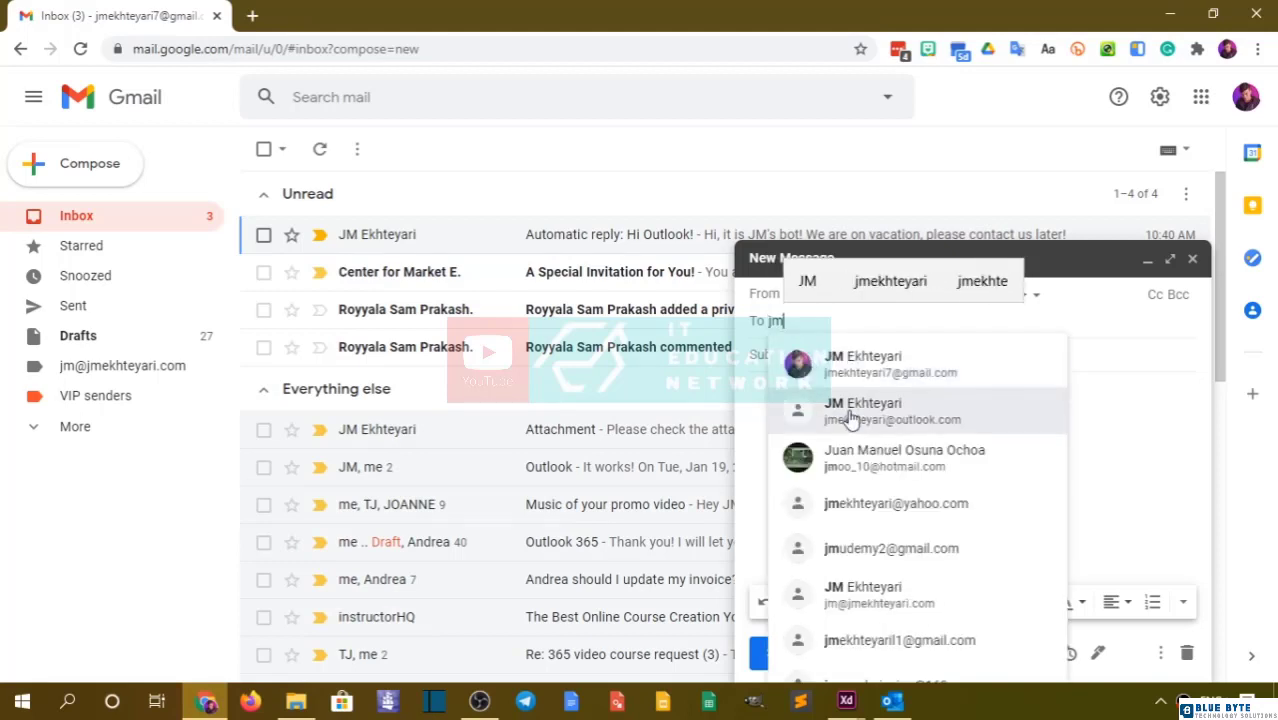
click(848, 412)
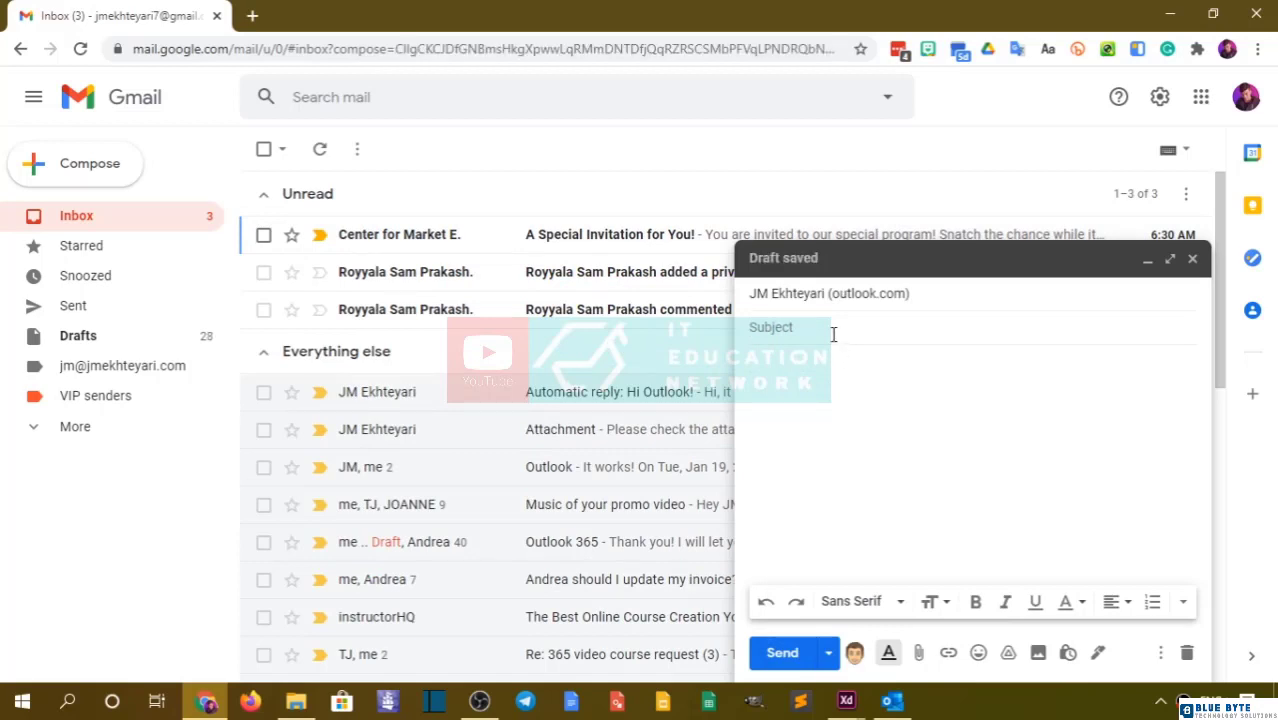
text(Tes)
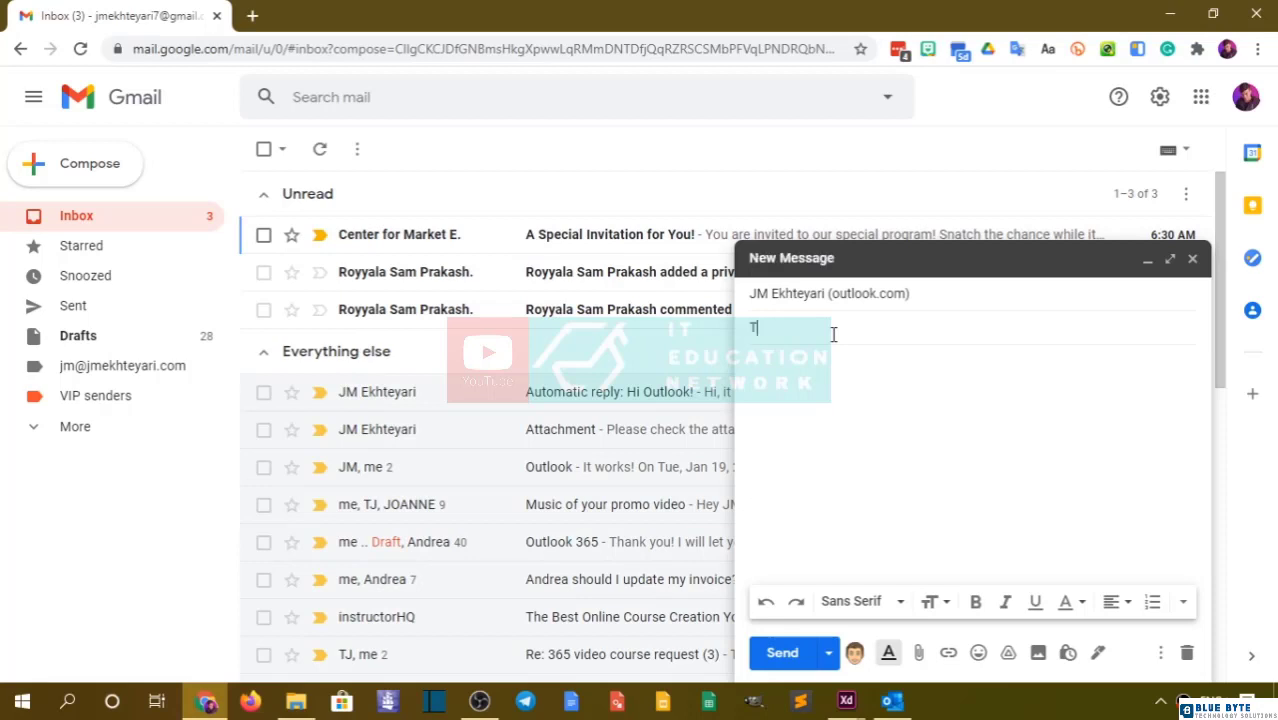
text(t)
click(810, 394)
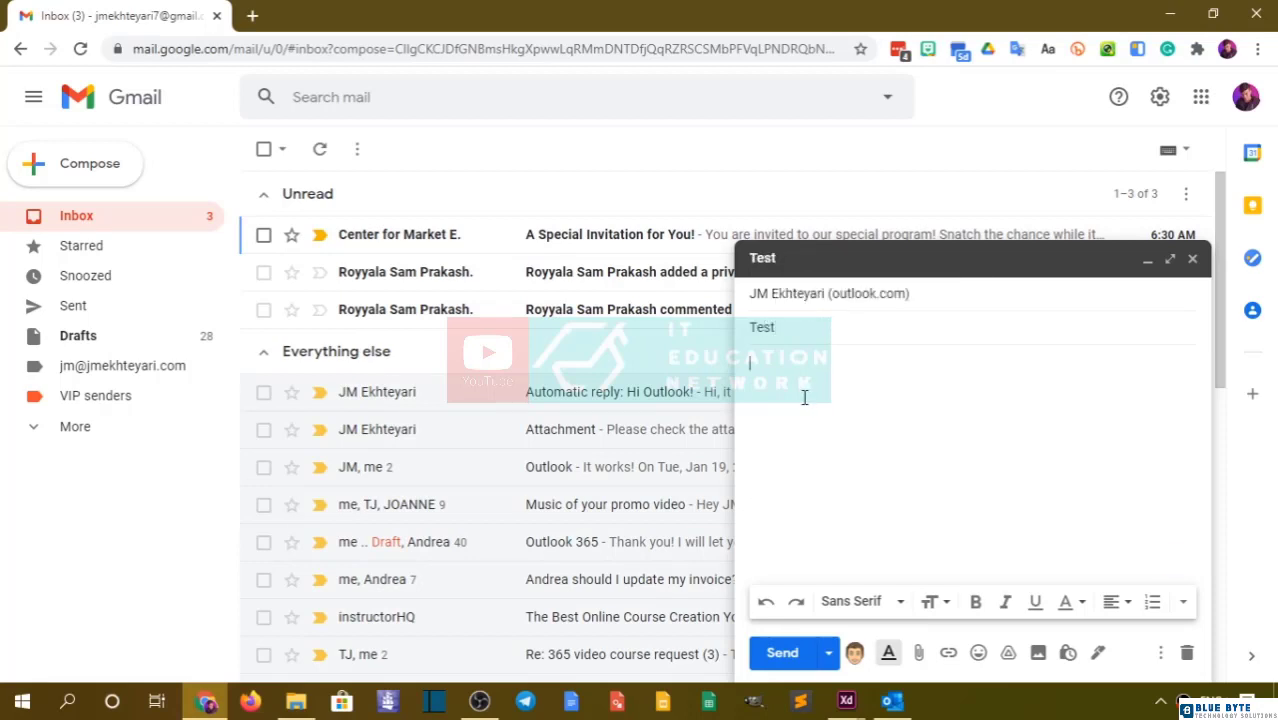
click(783, 653)
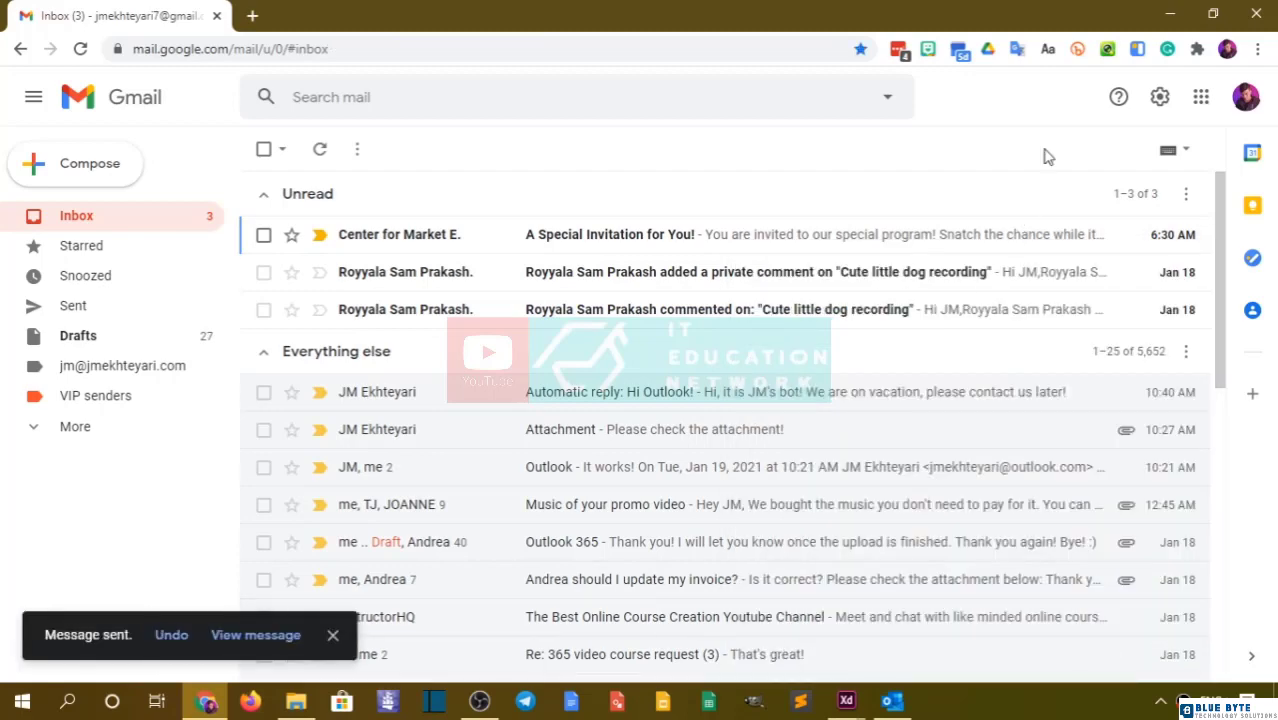
click(1178, 10)
Send/Receive all folders and open Archive to find the Gmail Test message
click(28, 26)
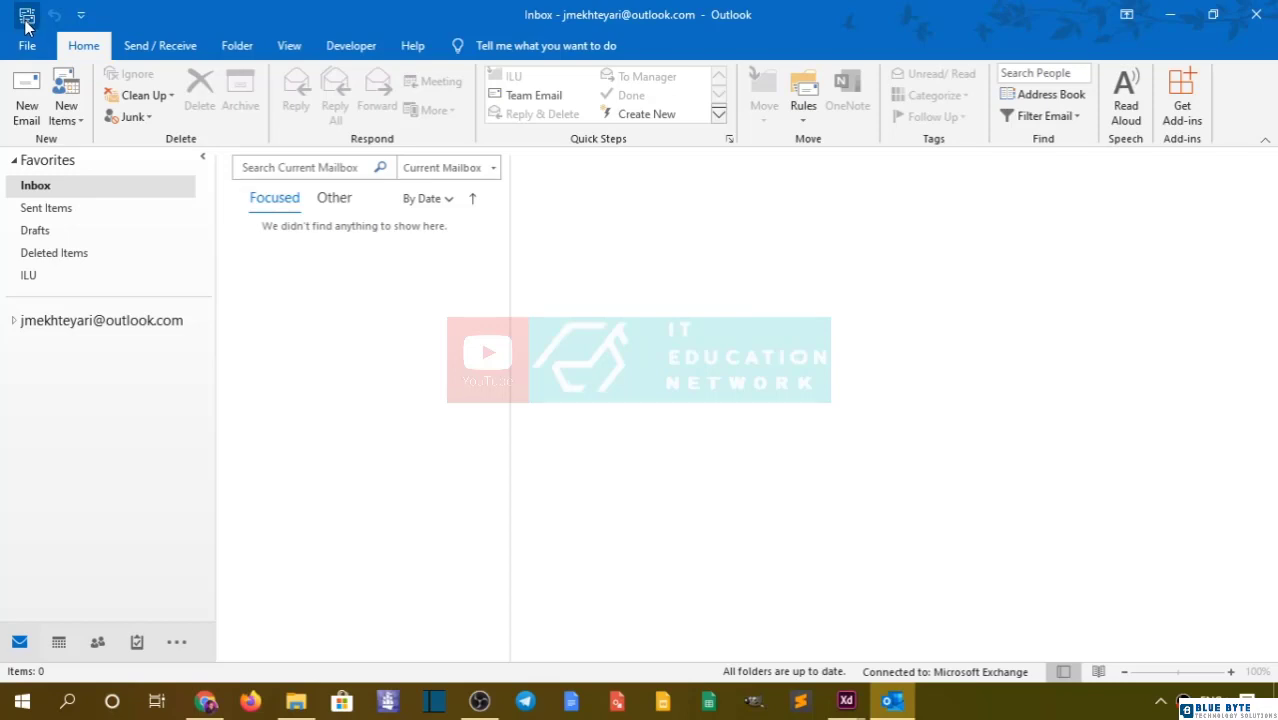
click(208, 702)
click(208, 702)
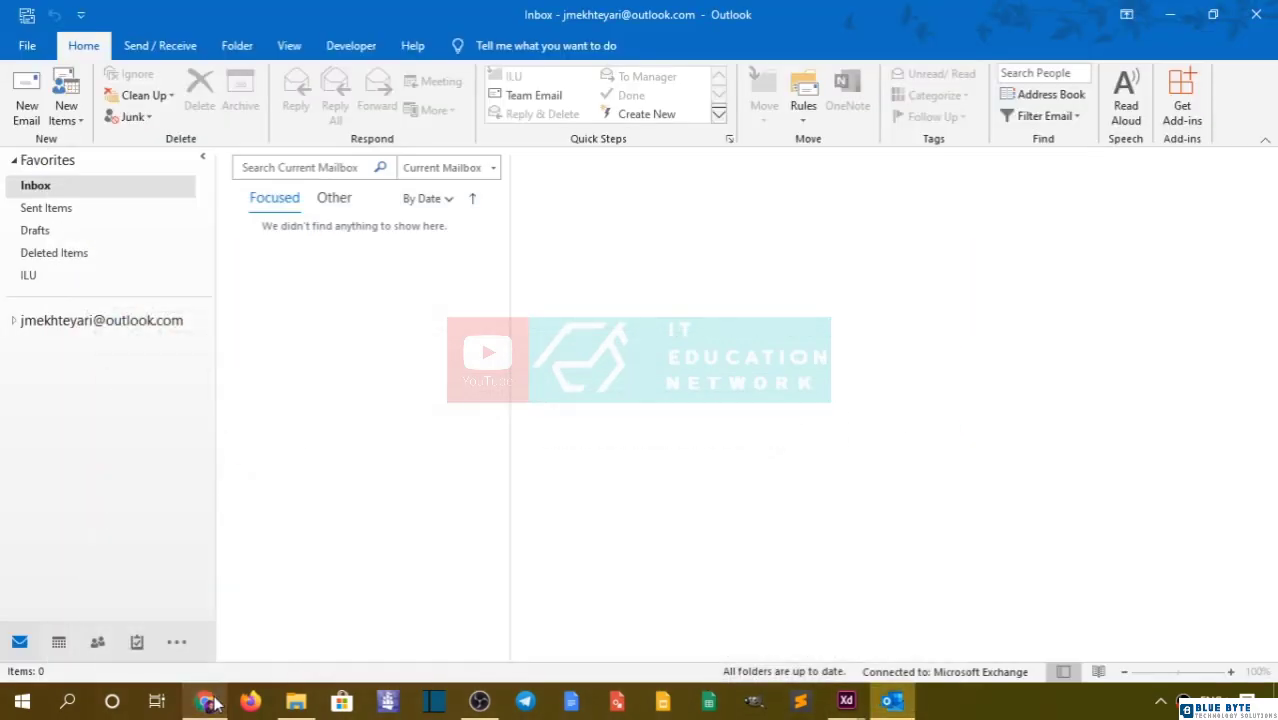
click(26, 15)
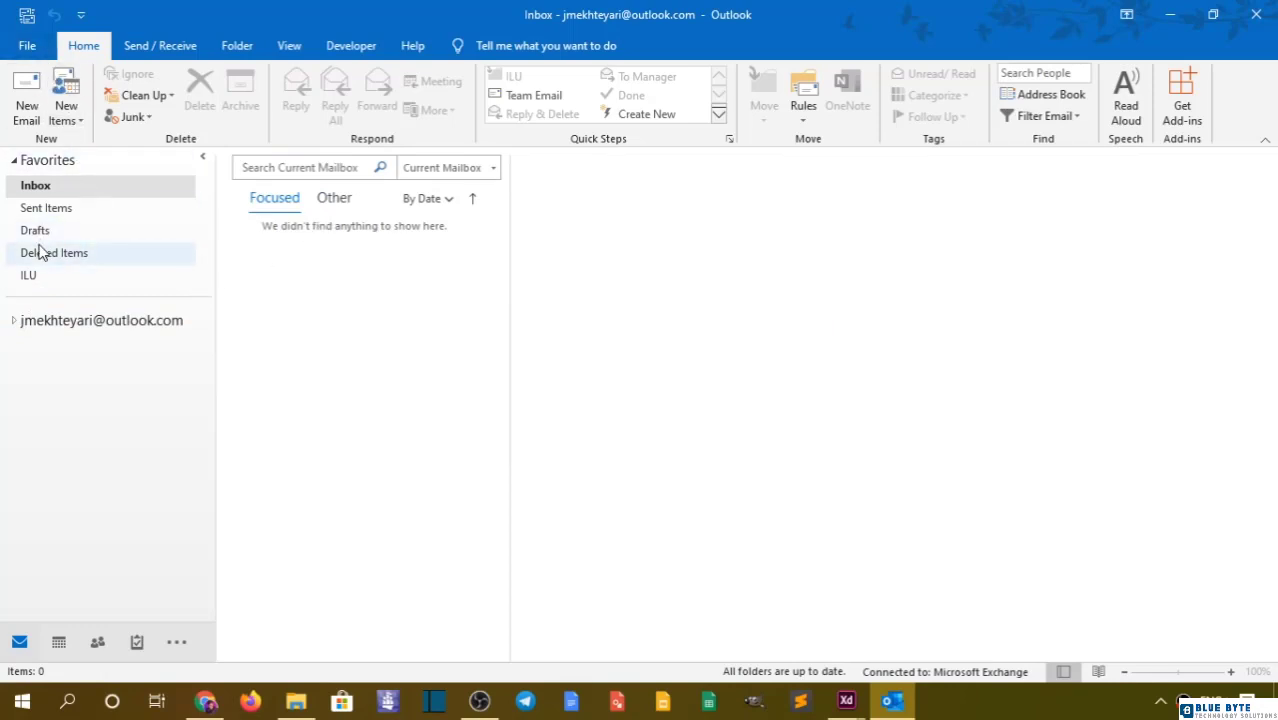
click(14, 321)
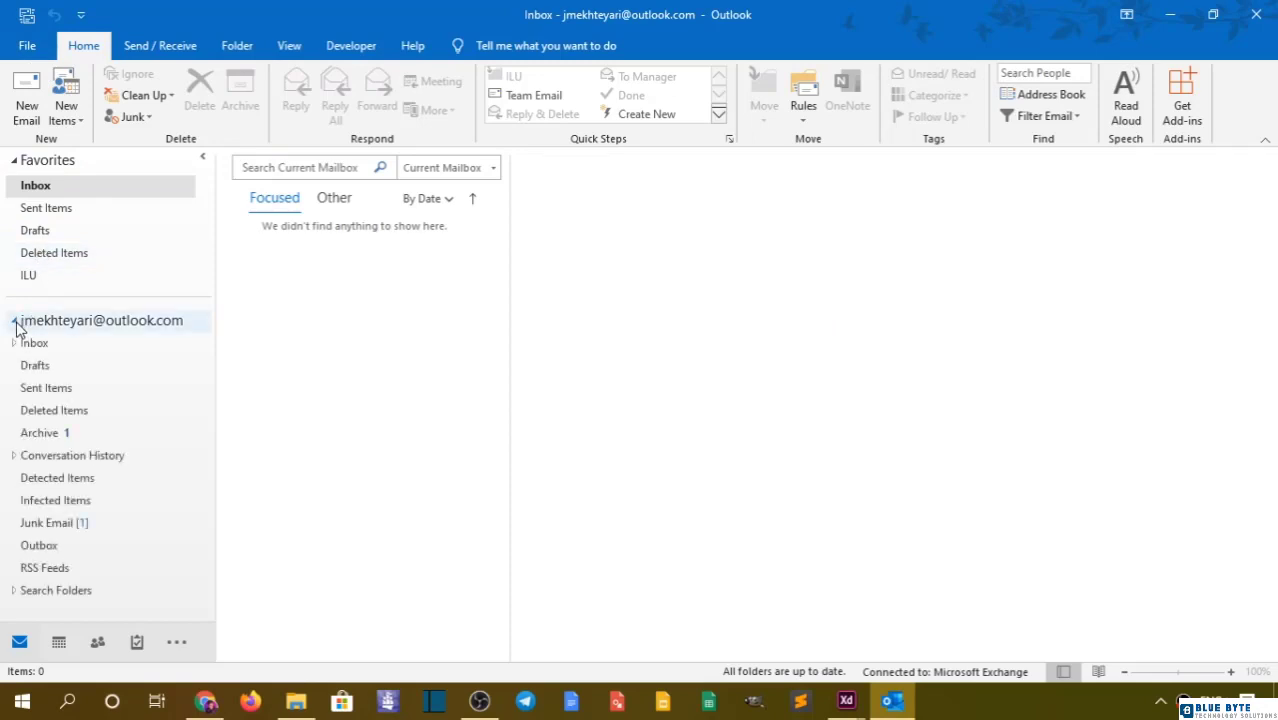
click(74, 432)
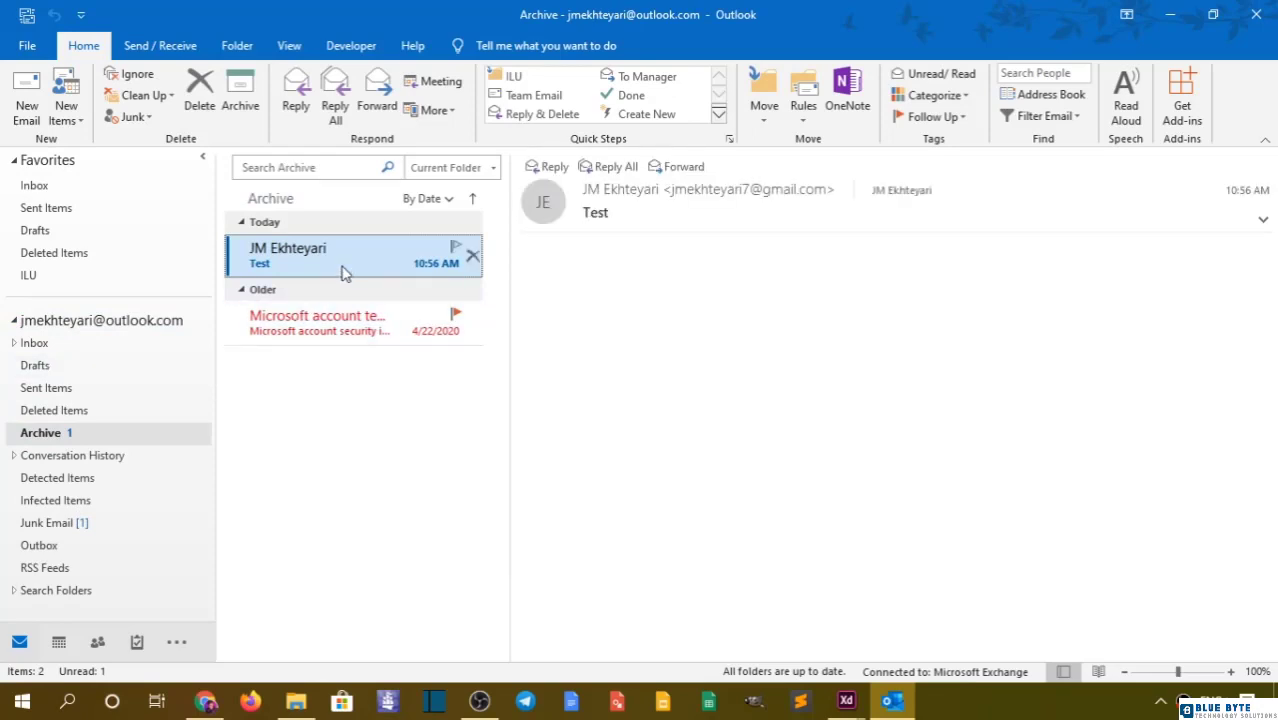
Open the File > Info account page, scroll down to Rules and Alerts, then back up
click(20, 47)
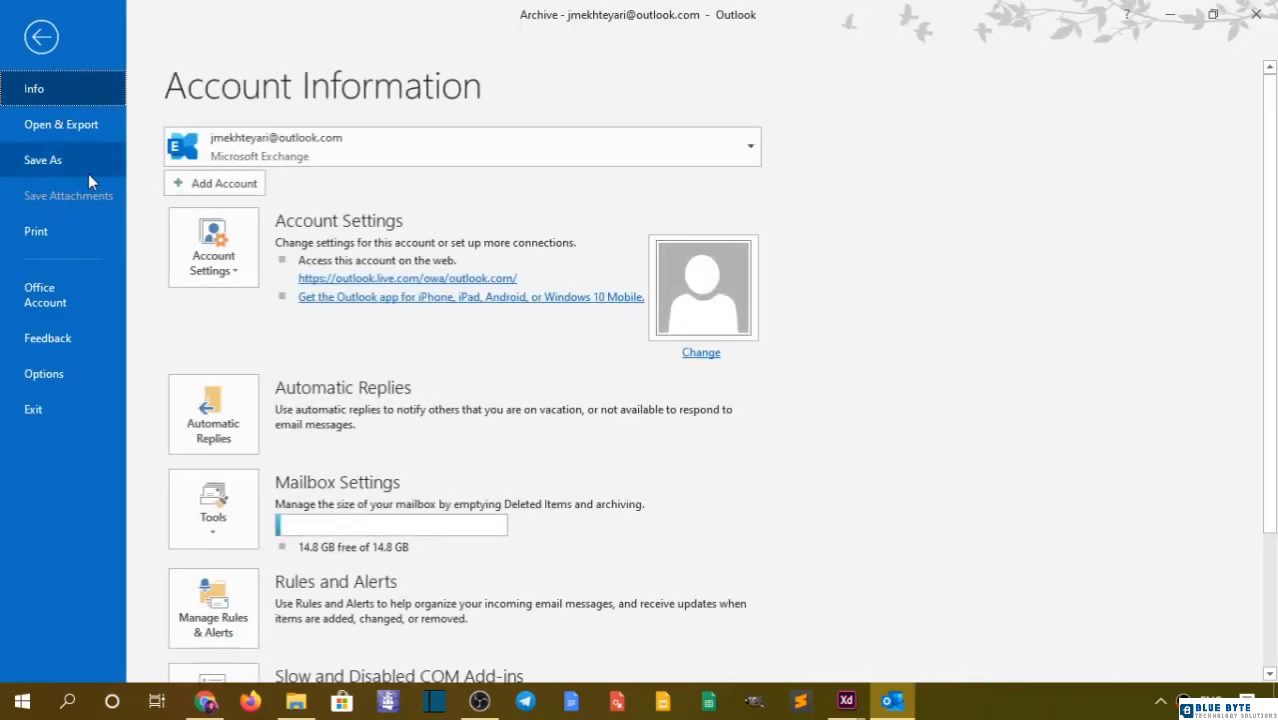
scroll(1275, 220, down, 3)
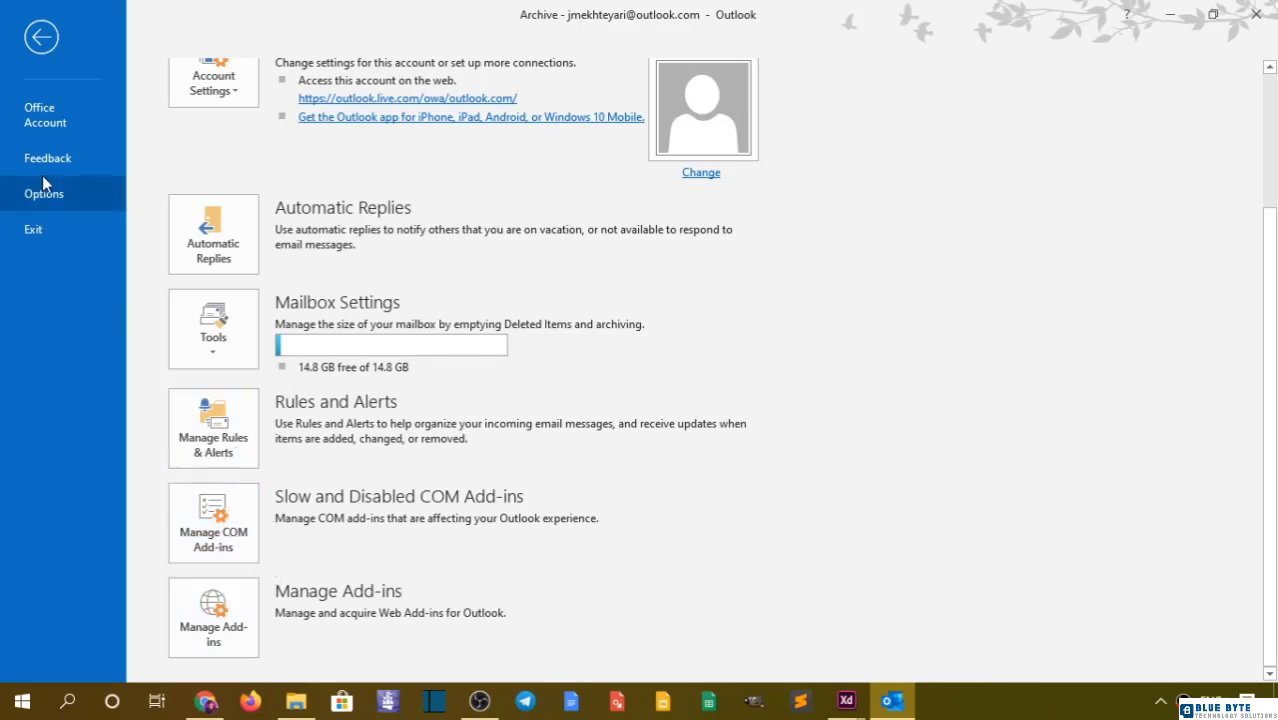
drag(1270, 252, 1274, 117)
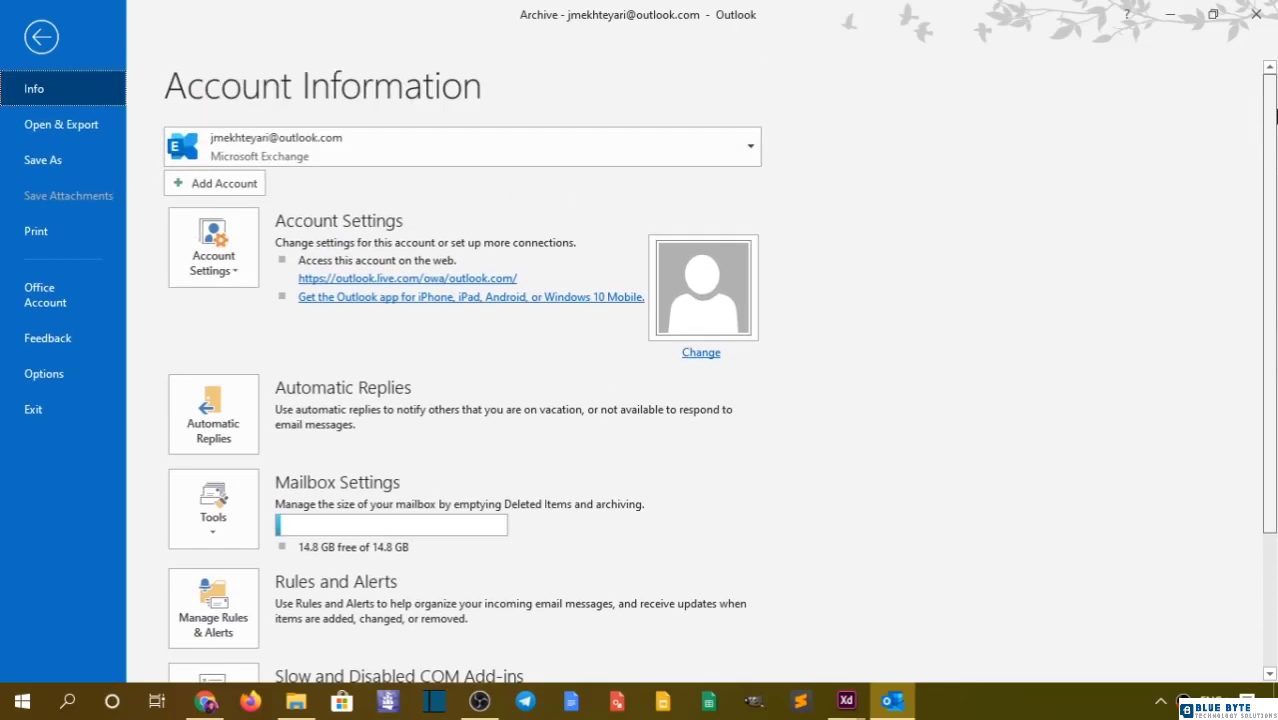